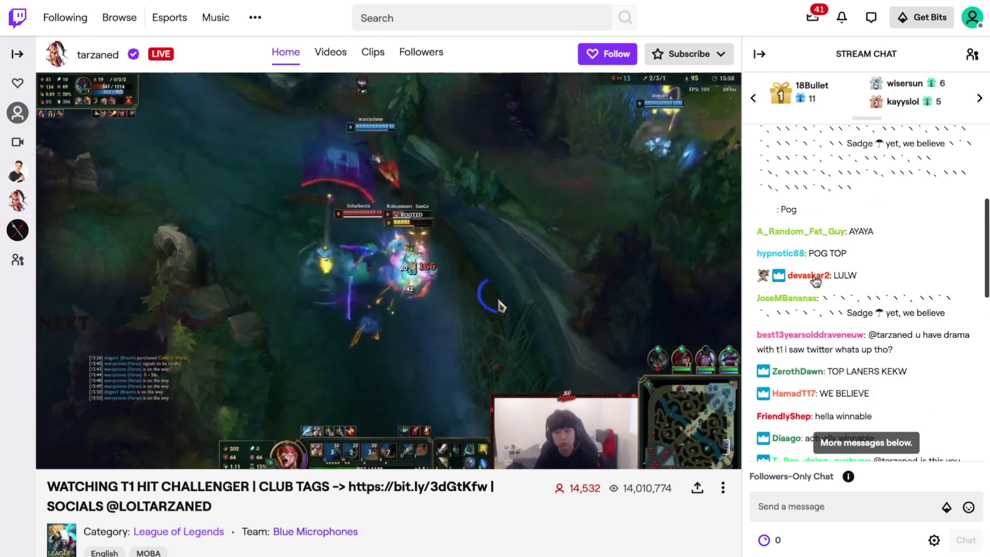
scroll(815, 281, "up", 2)
Scroll through a couple of streamers' Twitch channel pages to view their About panels.
scroll(226, 462, "down", 9)
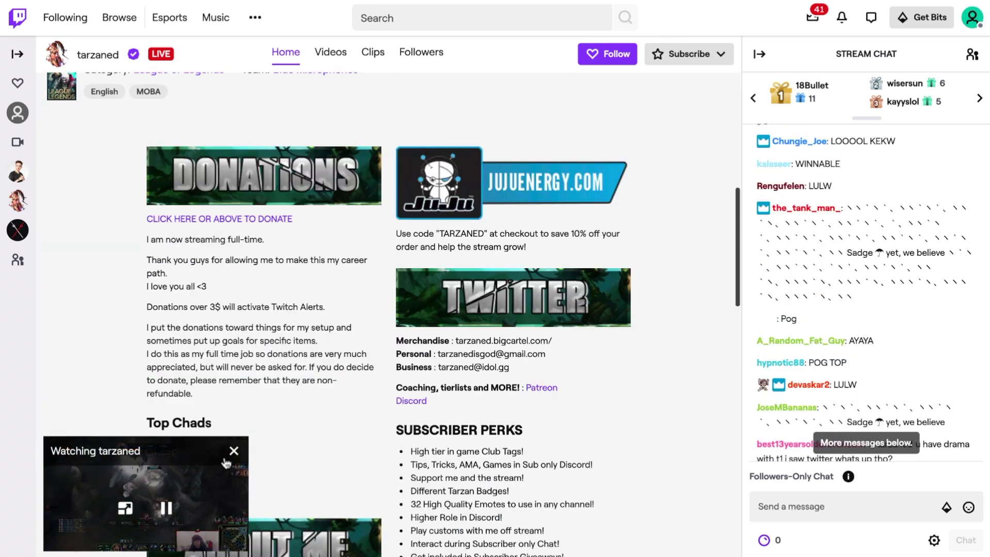
scroll(301, 433, "down", 4)
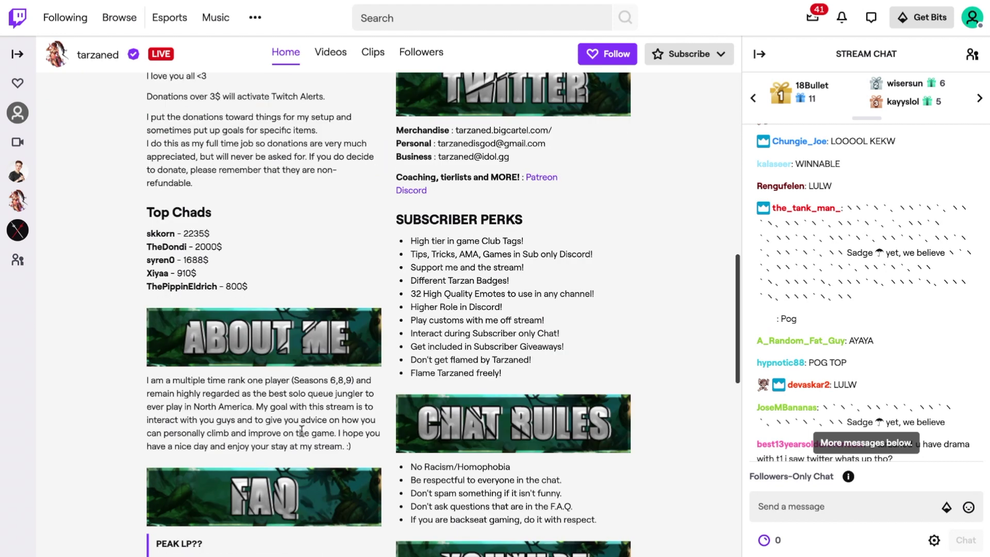
scroll(302, 430, "up", 3)
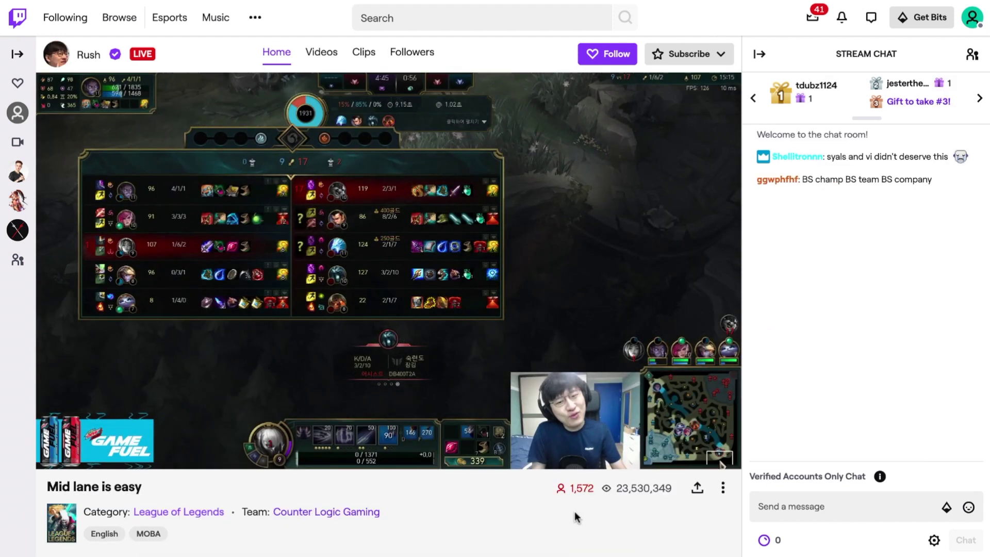
scroll(575, 515, "down", 11)
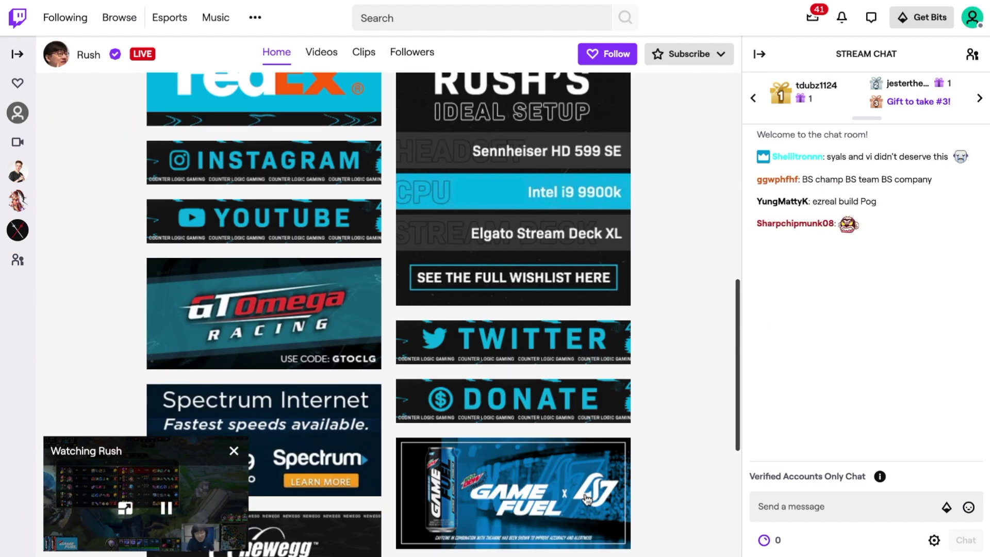
scroll(593, 484, "down", 2)
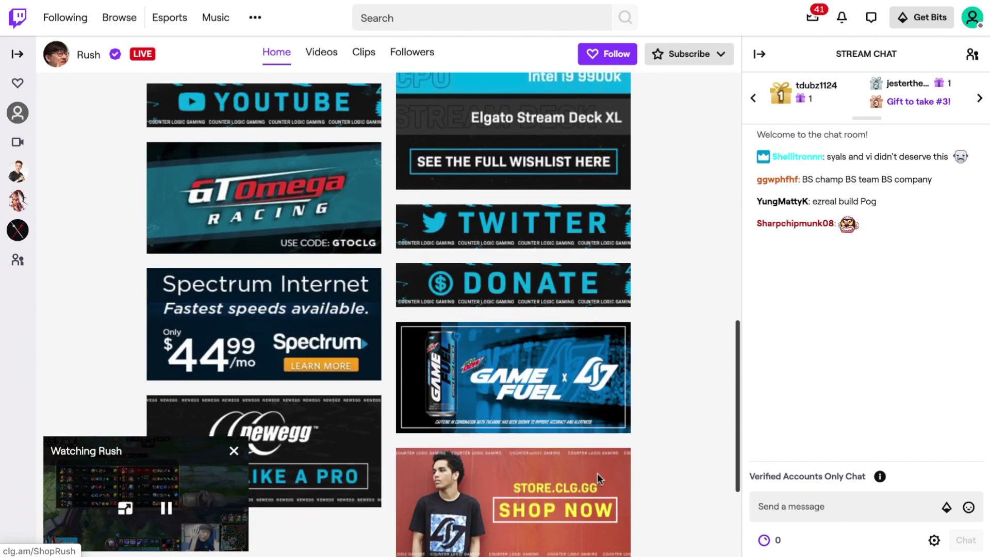
scroll(597, 473, "down", 3)
scroll(597, 473, "up", 2)
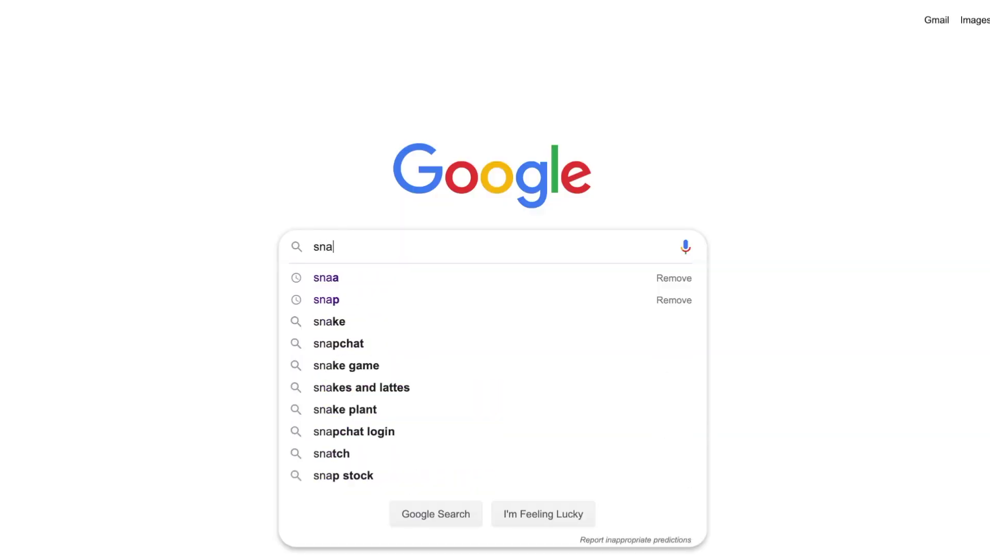
Search Google for snappa.com and open the Snappa homepage.
type("ppa.com")
key("Return")
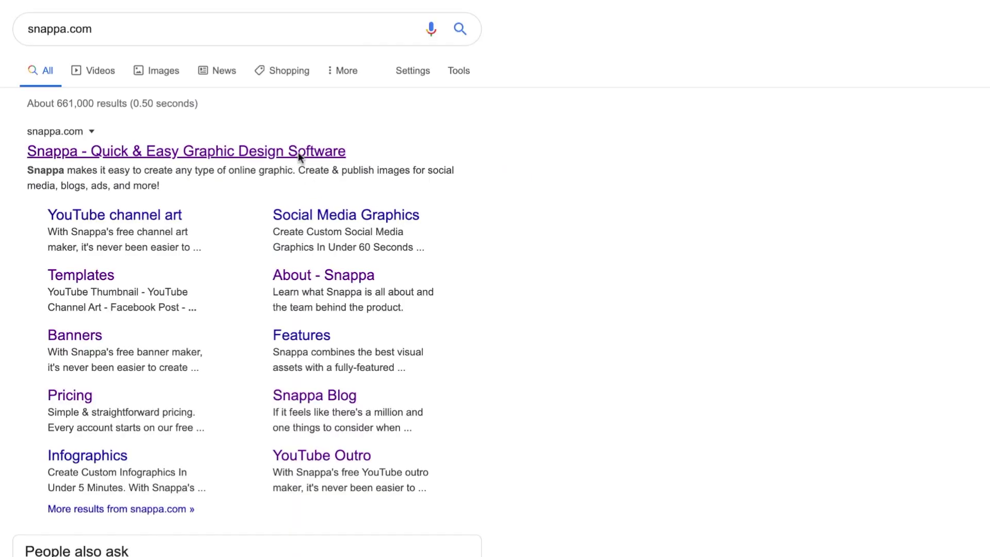
left_click(298, 152)
Start a free design and choose the Twitch Panel (320px × 160px) size.
left_click(841, 34)
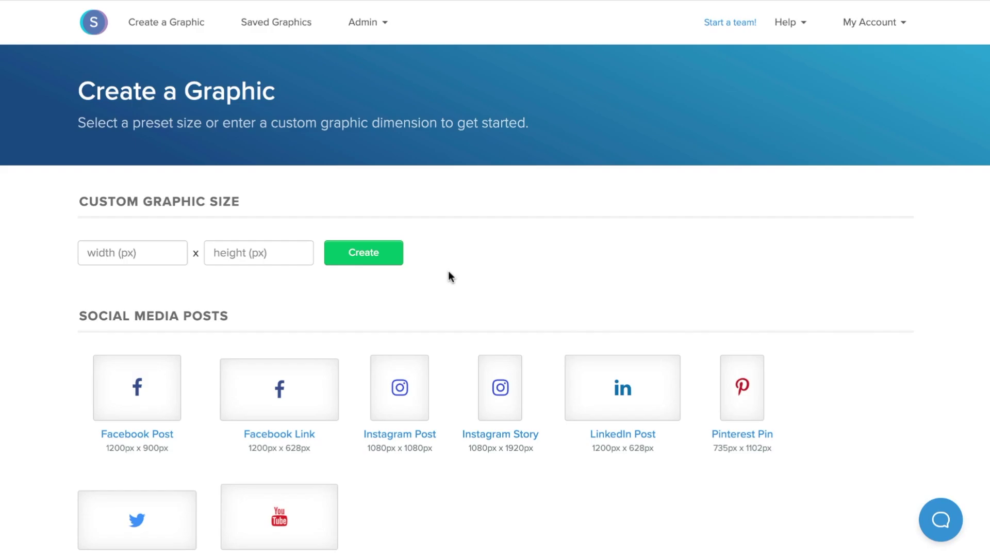
scroll(449, 275, "down", 12)
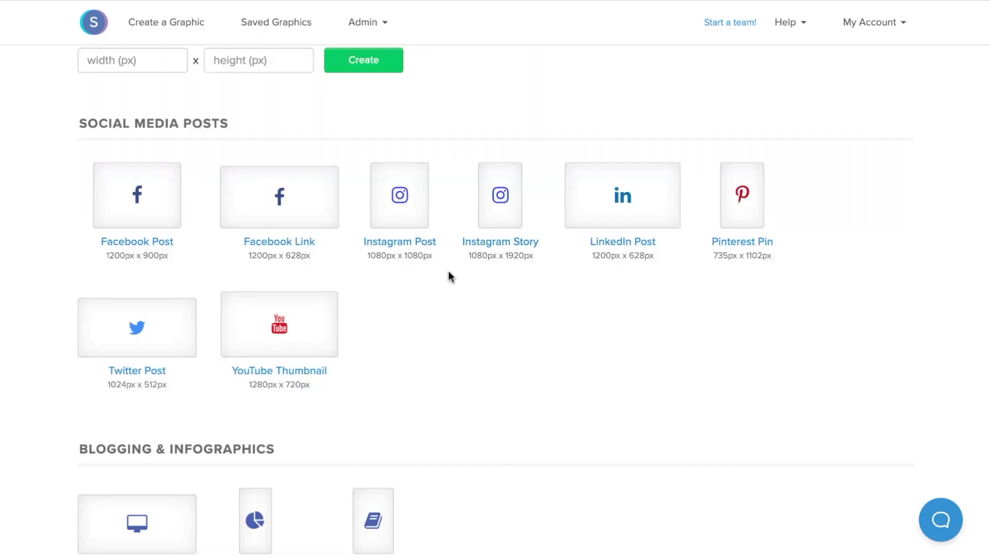
scroll(447, 276, "down", 1)
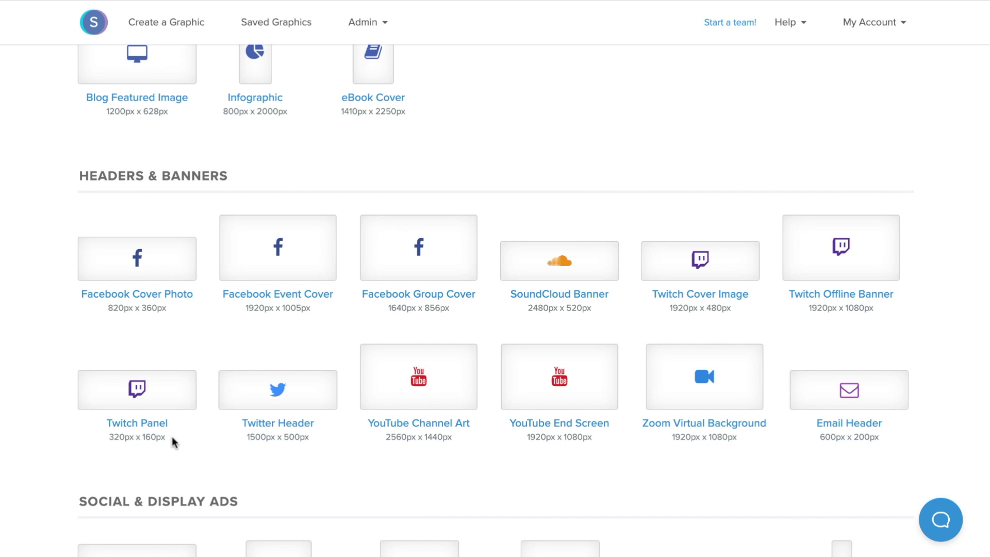
left_click(168, 404)
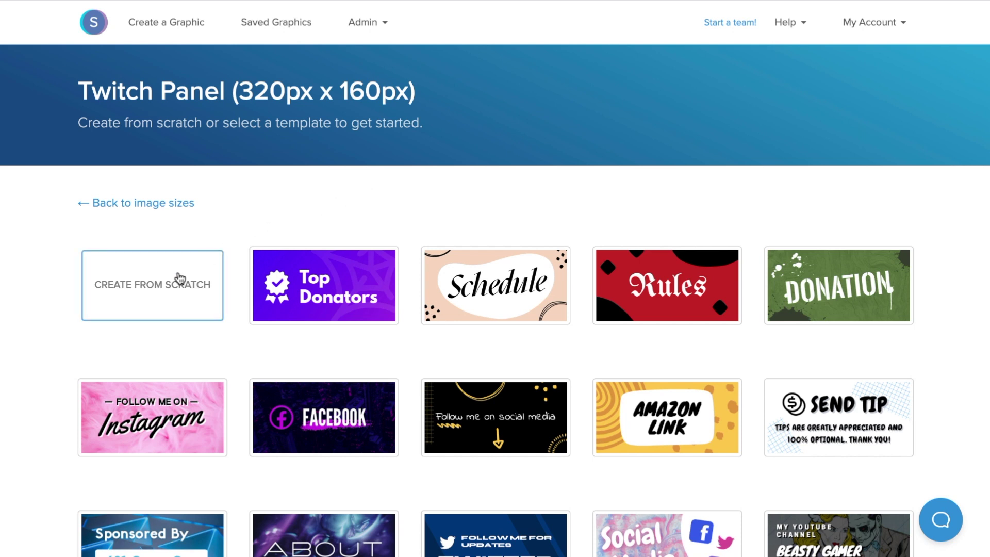
scroll(461, 201, "down", 3)
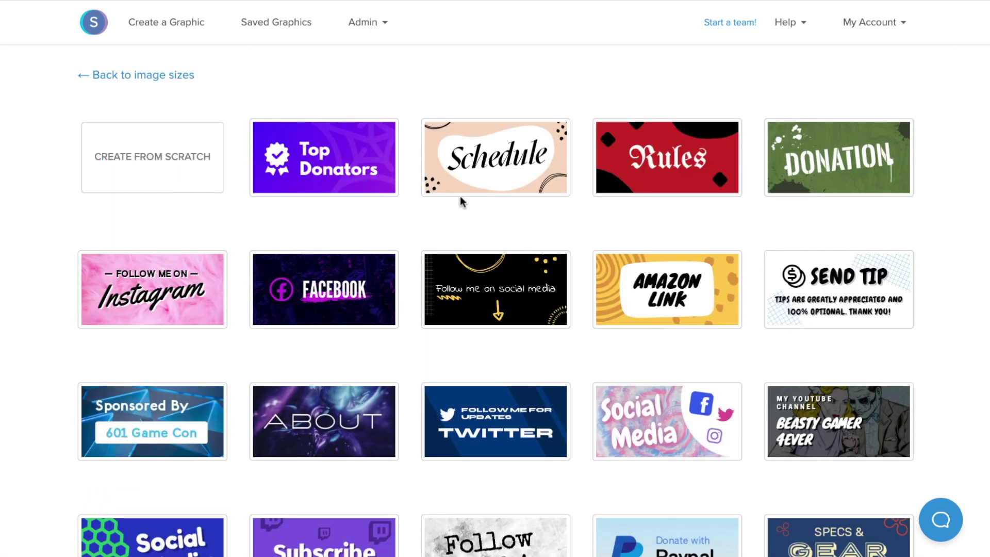
scroll(460, 196, "down", 2)
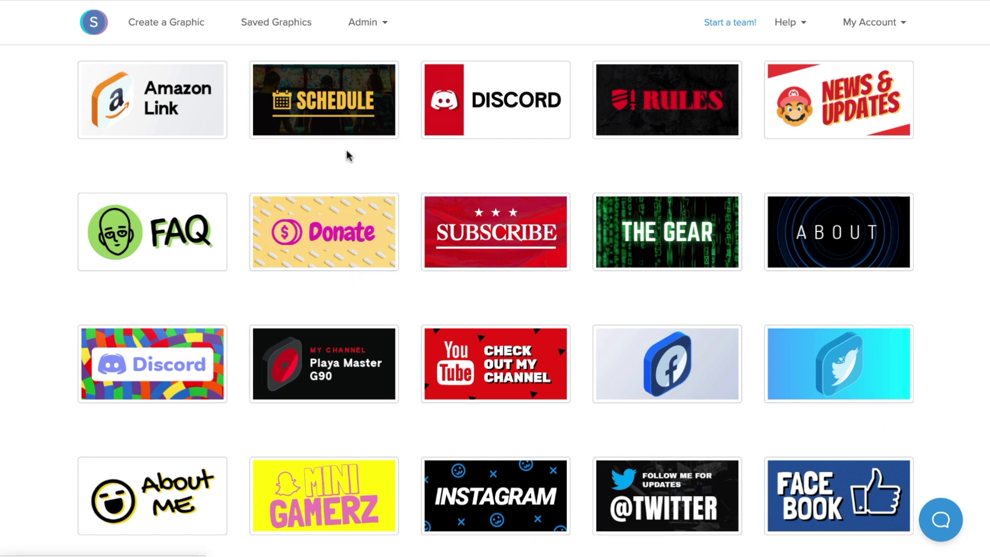
scroll(951, 443, "down", 1)
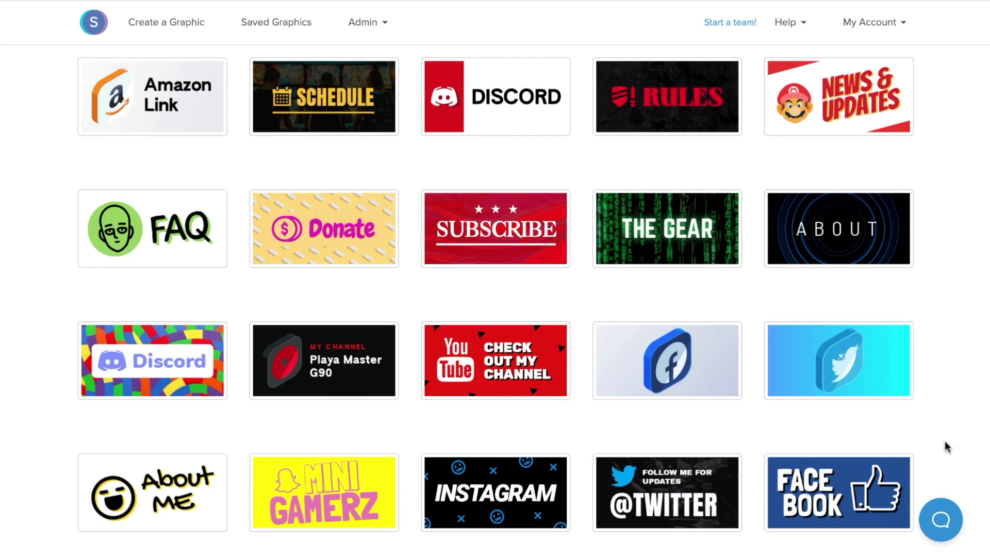
left_click(696, 506)
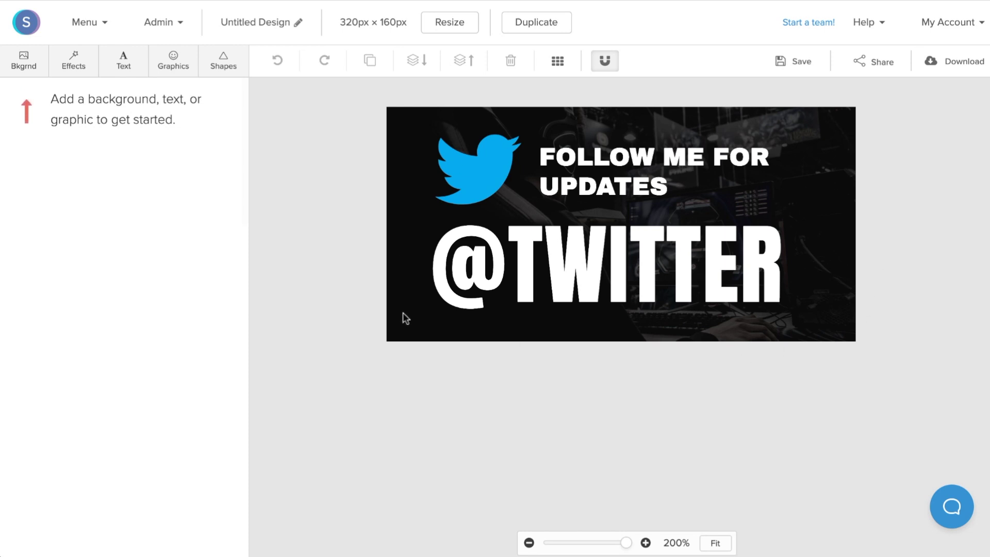
Replace TWITTER in the handle text with the creator's own handle.
left_click(410, 413)
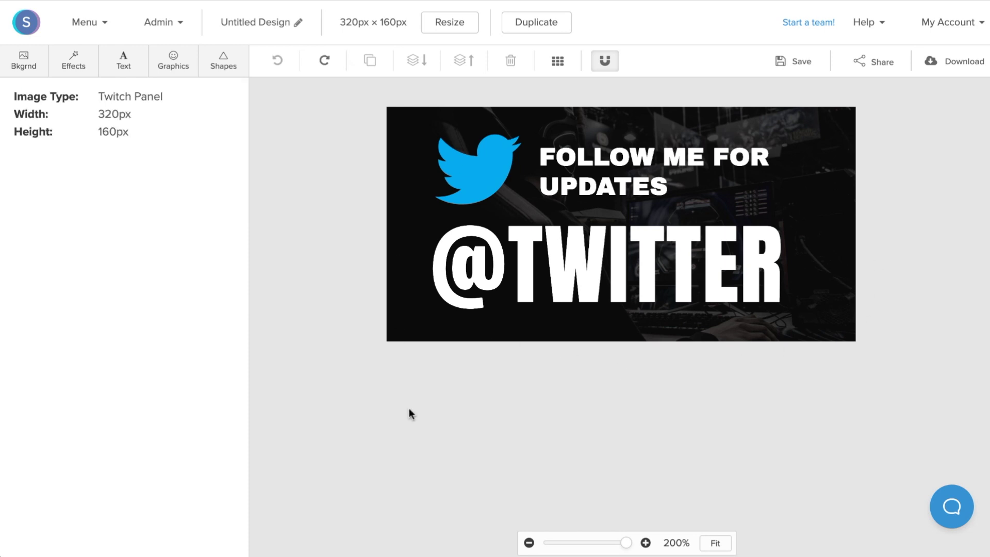
double_click(612, 281)
left_click(782, 280)
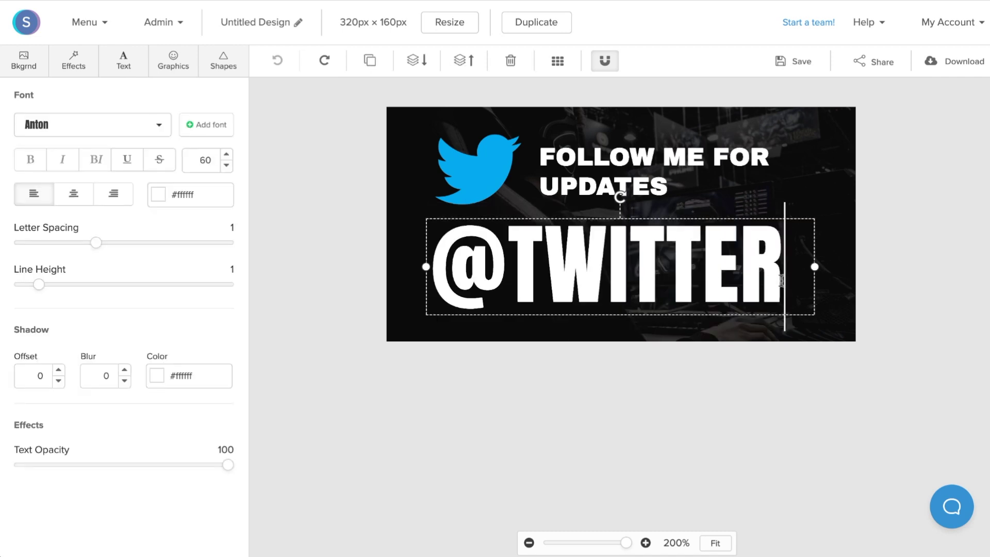
left_click_drag(780, 279, 523, 282)
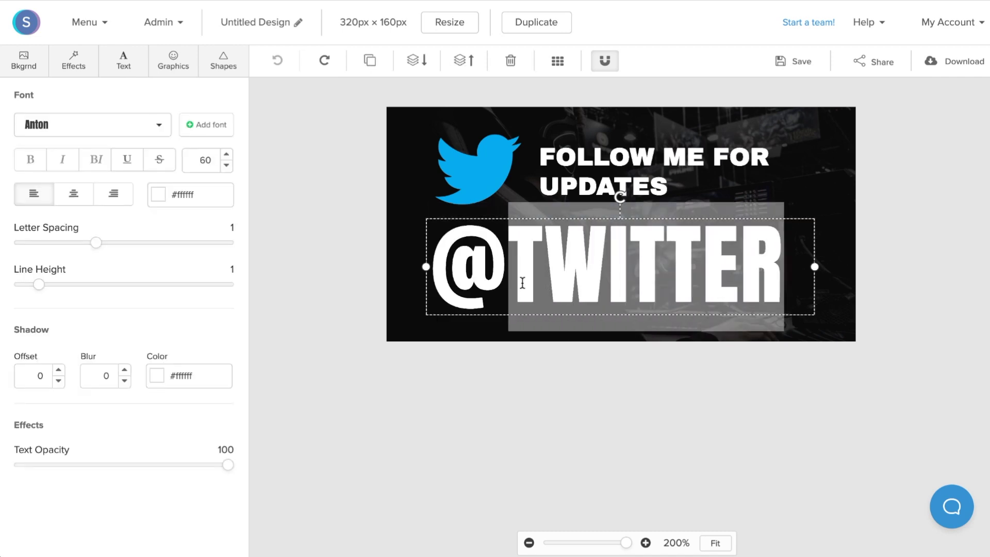
type("NICK.LE")
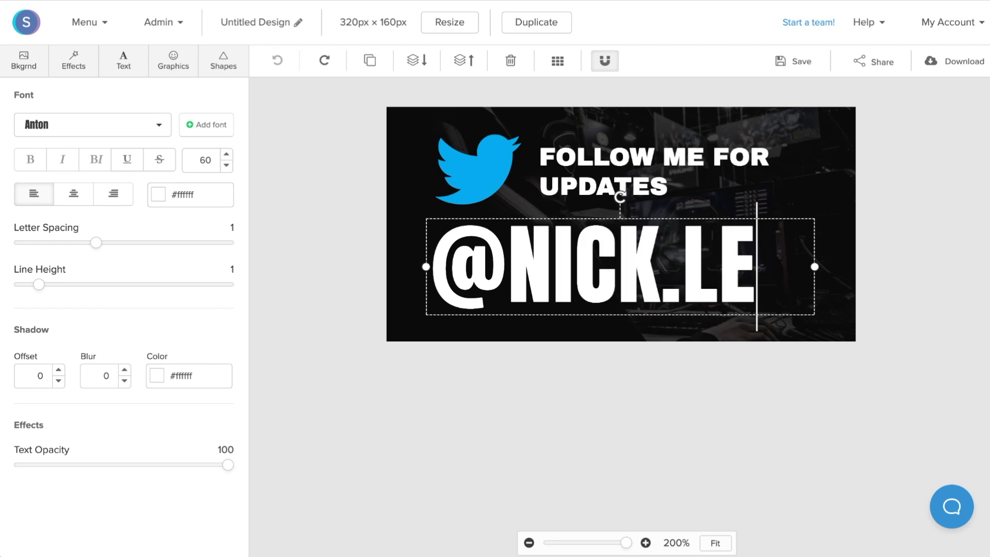
left_click(612, 420)
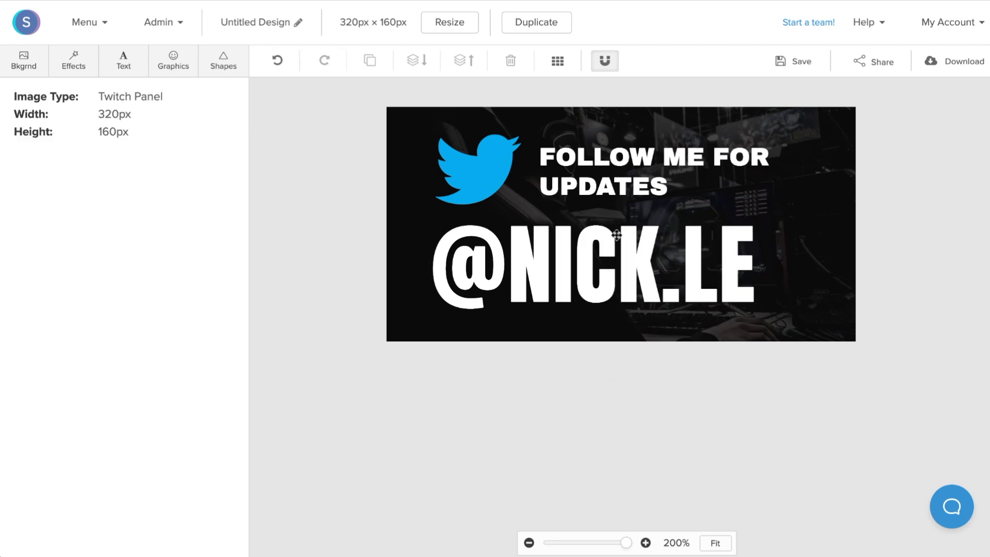
Change the heading from 'FOLLOW ME FOR UPDATES' to 'FOLLOW ME ON INSTAGRAM'.
double_click(630, 177)
left_click_drag(697, 190, 711, 159)
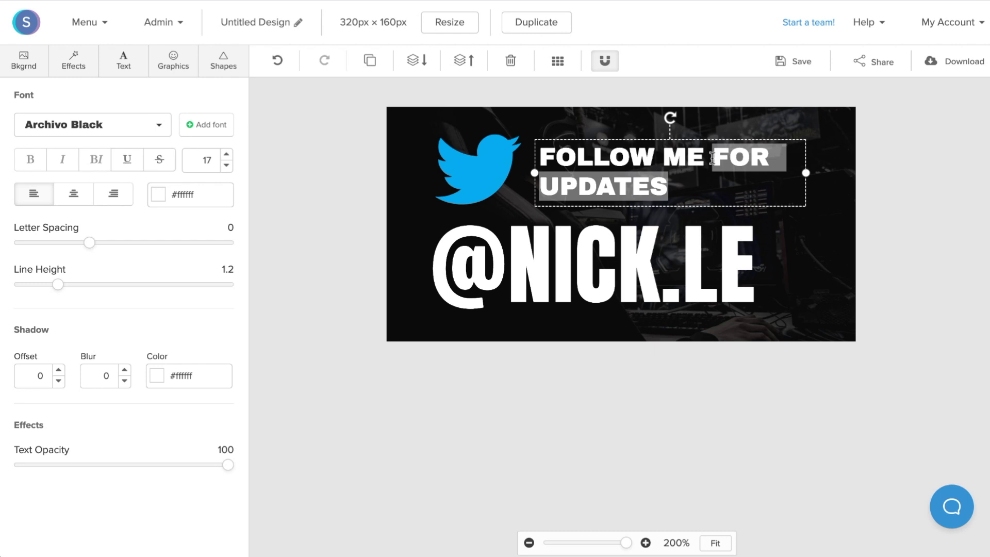
type("ON INSTAG")
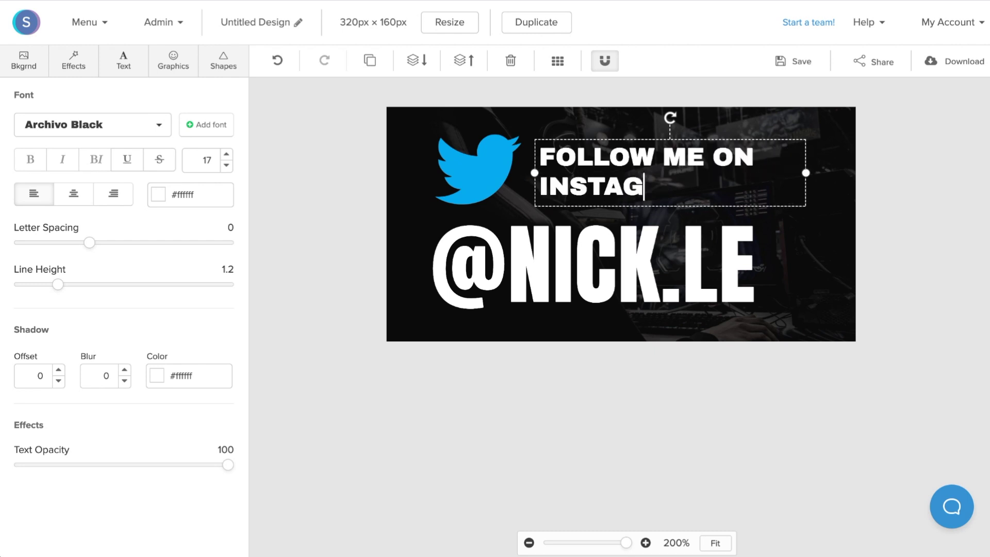
type("RAM")
left_click(542, 400)
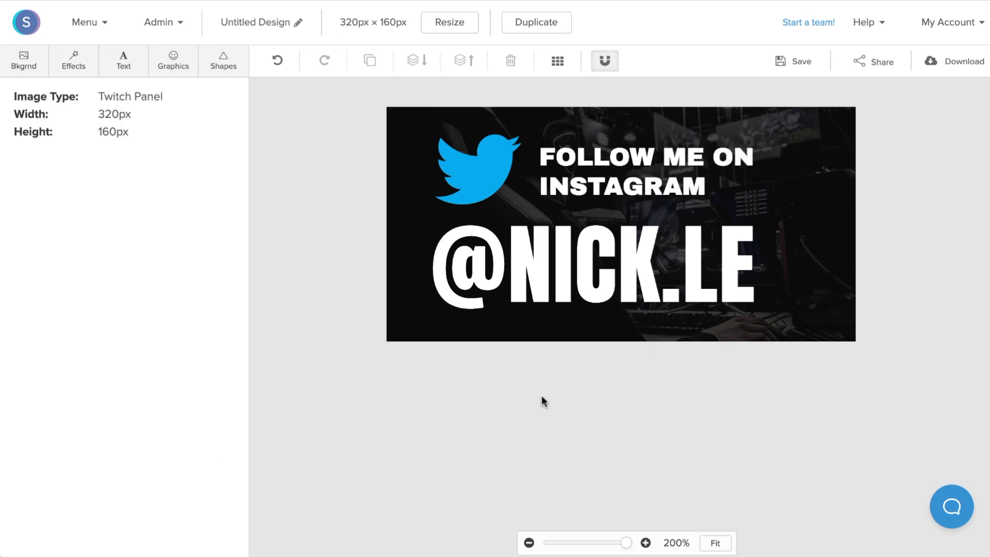
Delete the Twitter bird and add a gradient Instagram icon from an 'Instagram' search.
left_click(481, 173)
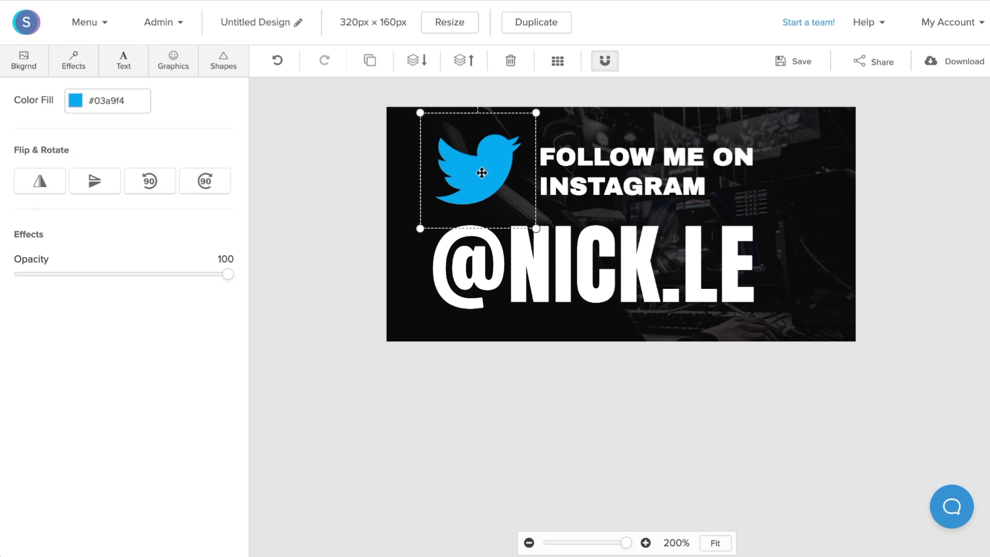
left_click(510, 62)
left_click(169, 70)
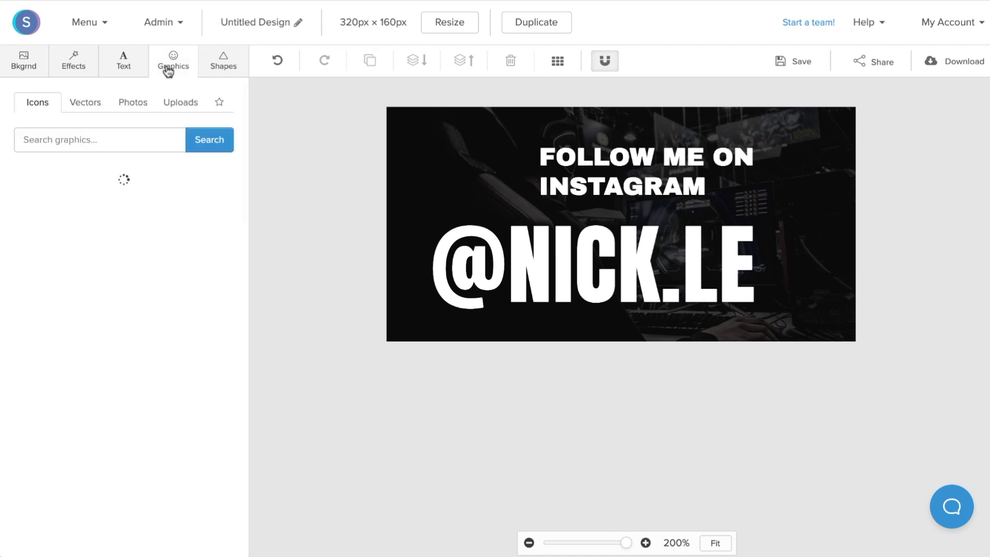
left_click(49, 136)
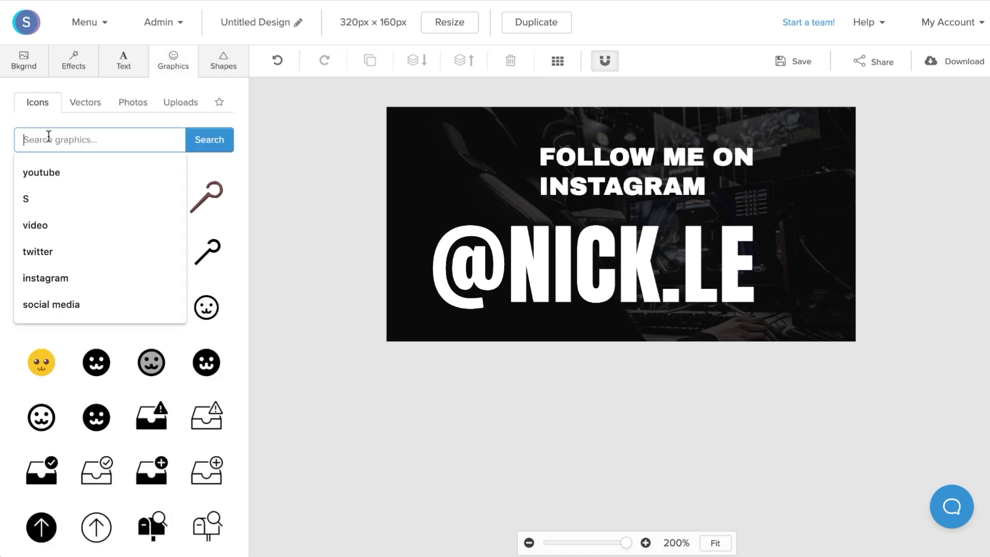
type("Instagram")
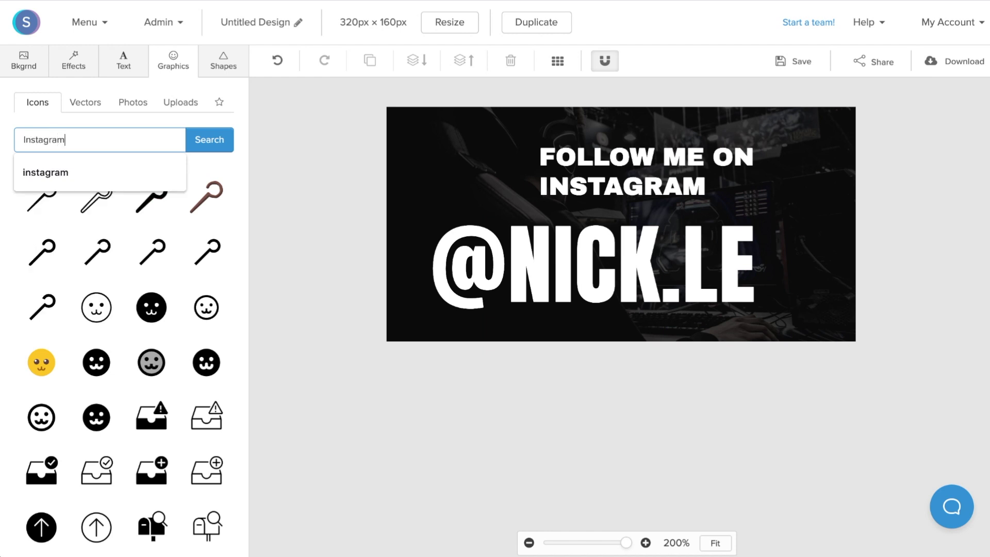
key("Return")
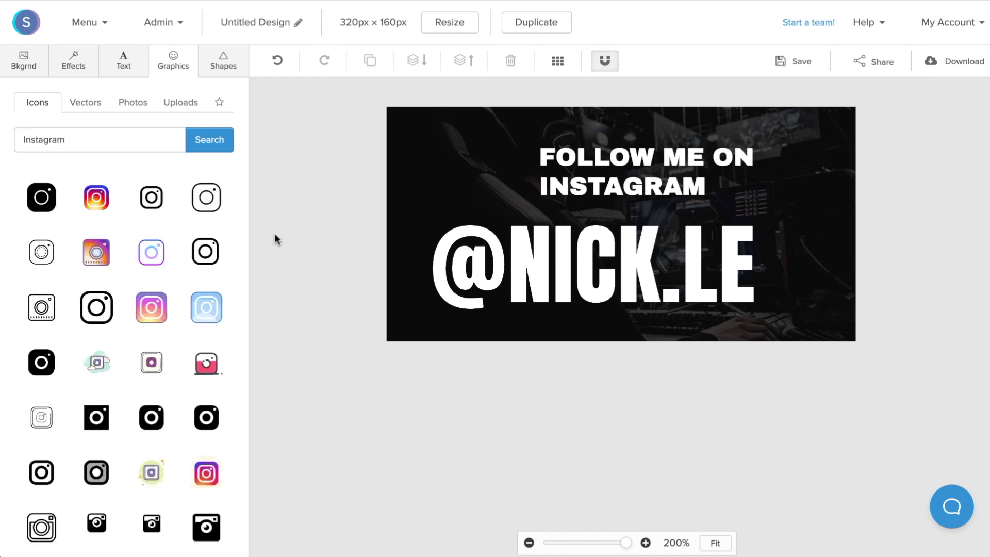
left_click(97, 200)
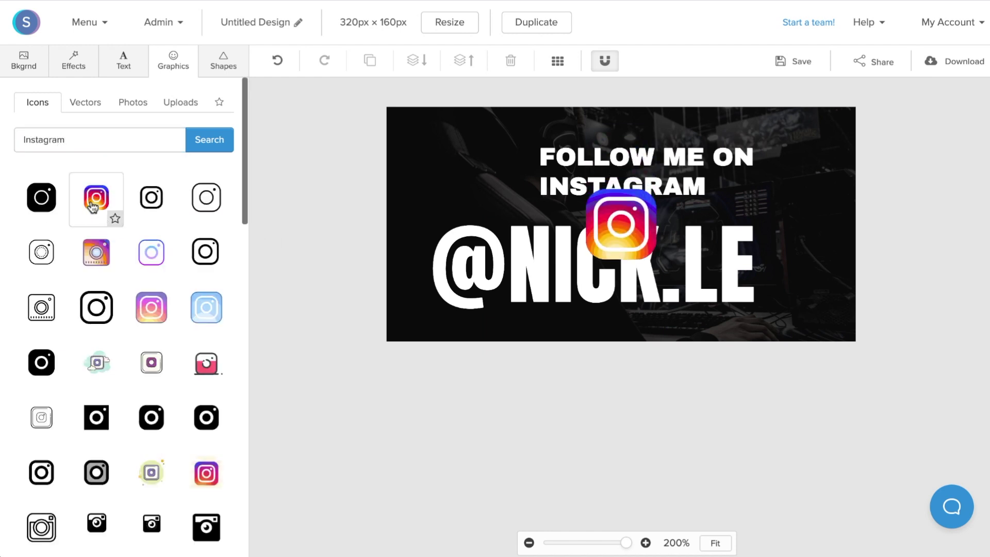
Move the Instagram logo beside the heading and enlarge it.
left_click(629, 239)
left_click_drag(629, 243, 481, 188)
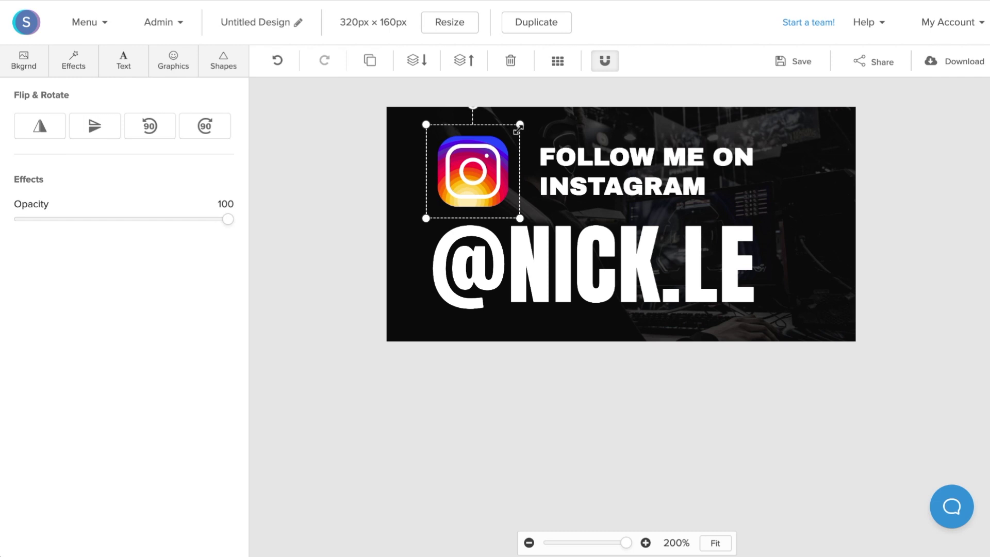
left_click_drag(519, 124, 533, 108)
left_click(665, 455)
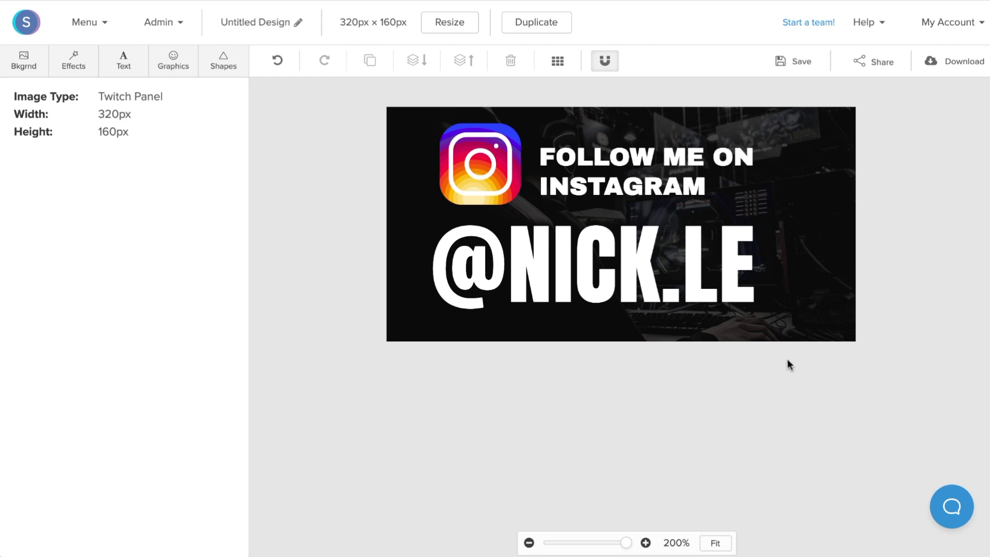
Set a 'photography' search result of hands holding a camera as the background.
left_click(27, 63)
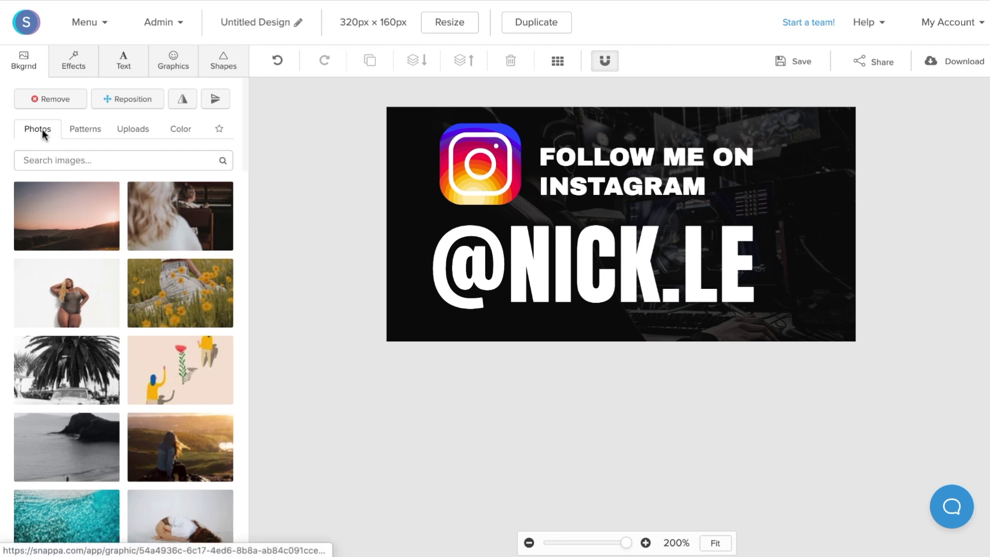
left_click(65, 161)
type("photography")
key("Return")
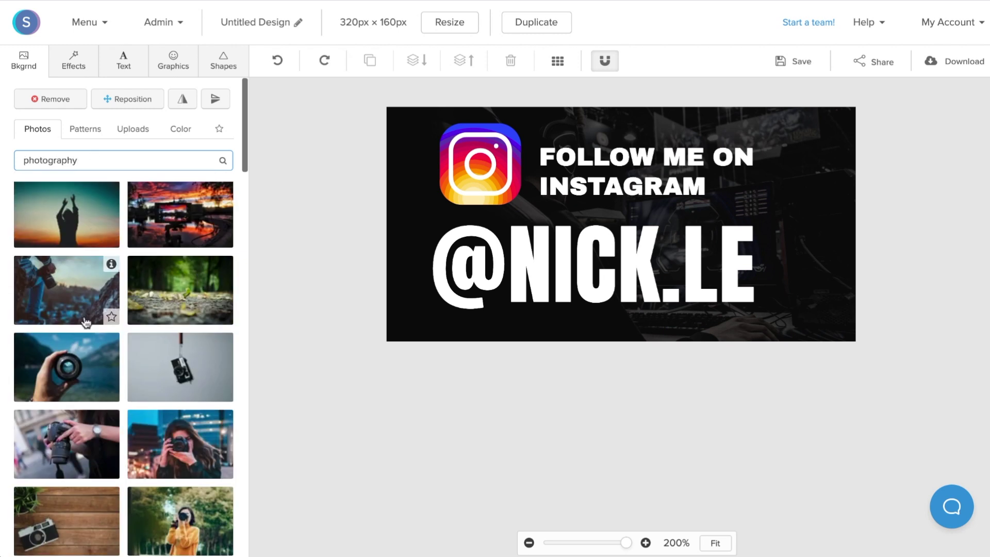
scroll(83, 288, "down", 4)
scroll(82, 345, "down", 1)
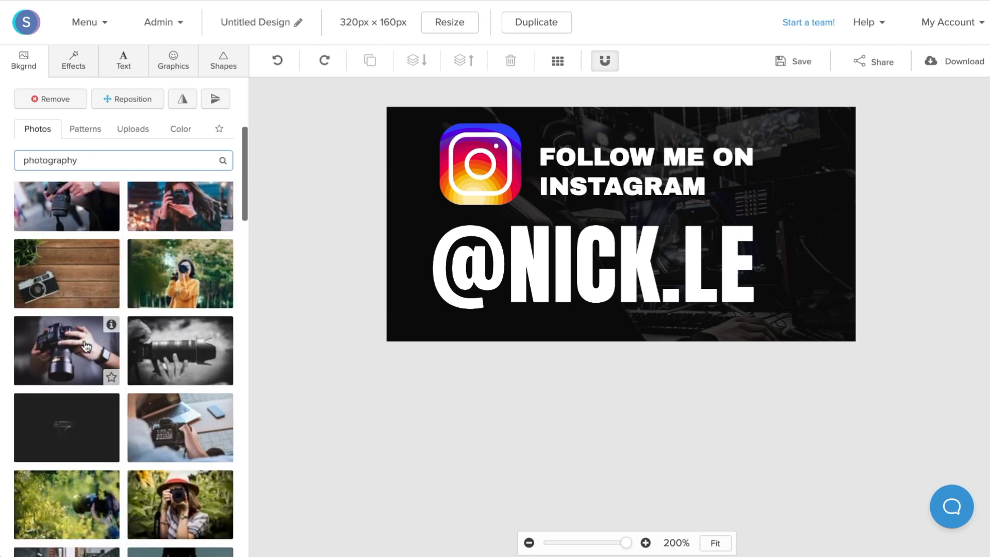
left_click(47, 348)
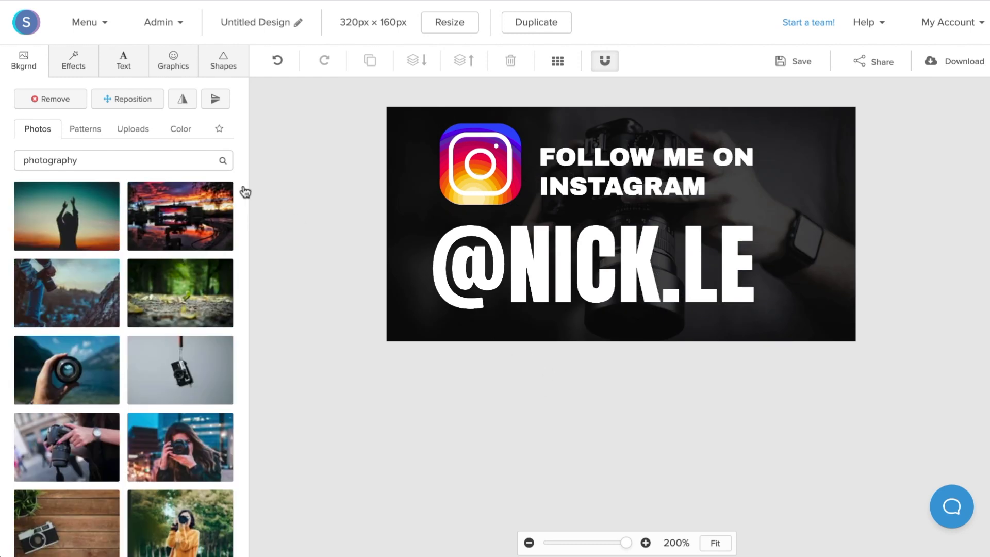
Enlarge the background photo and shift it up and left, then apply.
left_click(133, 101)
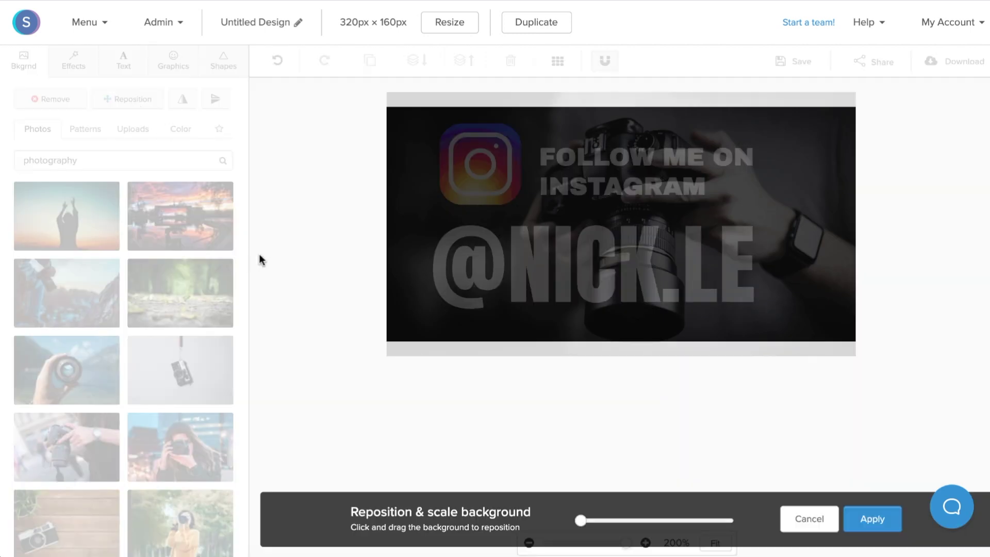
left_click_drag(580, 520, 615, 523)
mouse_move(678, 389)
left_mouse_down()
mouse_move(645, 370)
mouse_move(663, 380)
left_mouse_up()
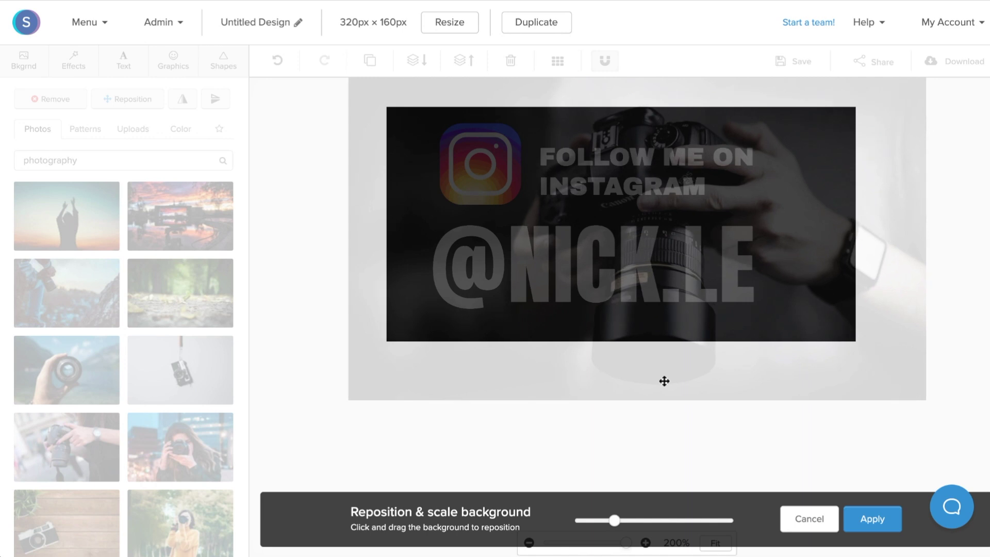
left_click(860, 517)
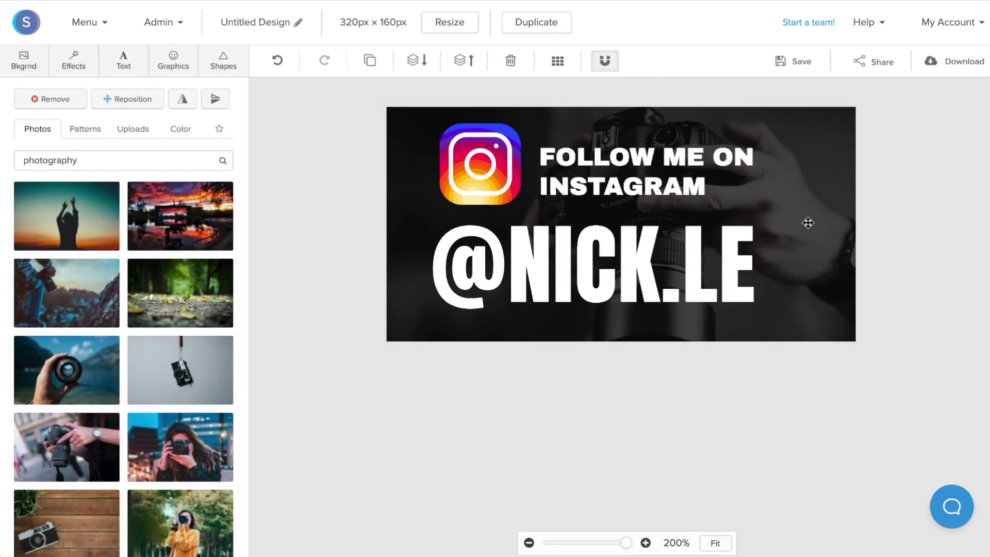
Lower the background photo's black Color Overlay from 69 to 60.
left_click(77, 63)
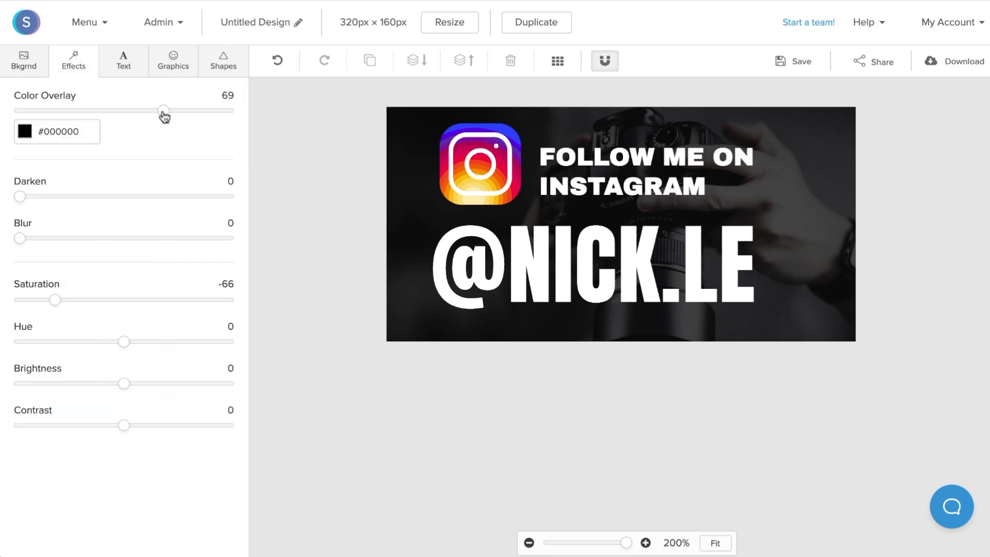
mouse_move(162, 112)
left_mouse_down()
mouse_move(45, 112)
mouse_move(145, 112)
left_mouse_up()
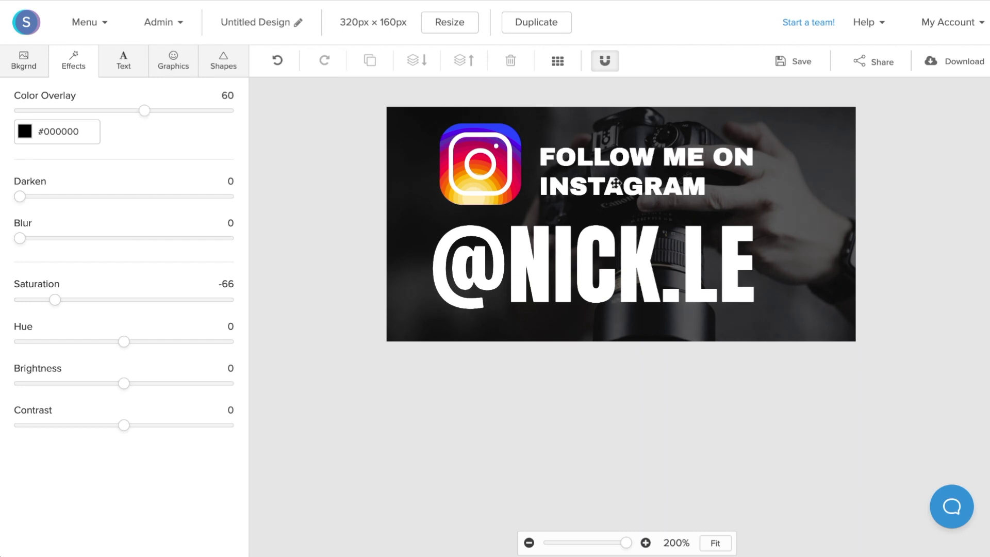
left_click(626, 263)
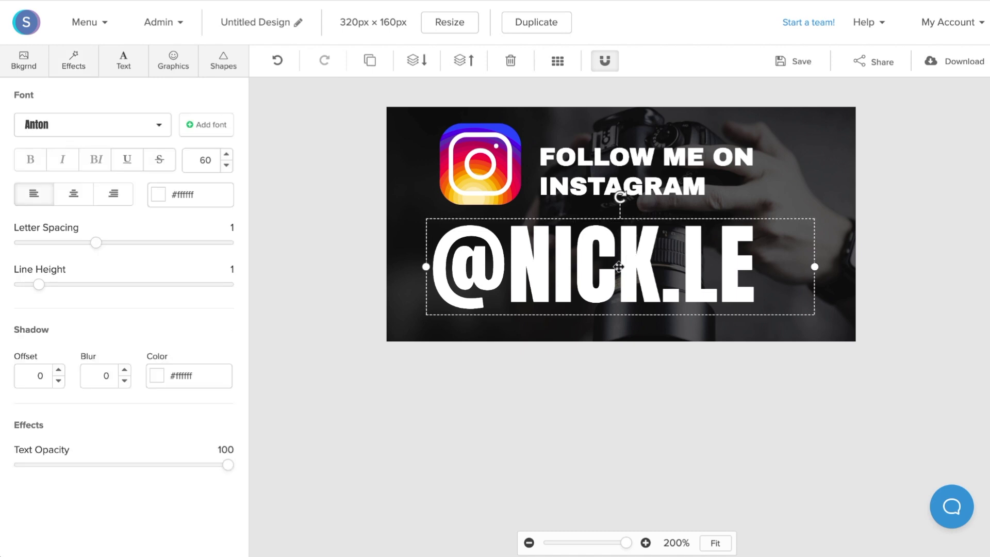
Center-align the handle text and try shrinking the Instagram logo, undoing the resize.
left_click(77, 194)
left_click(502, 170)
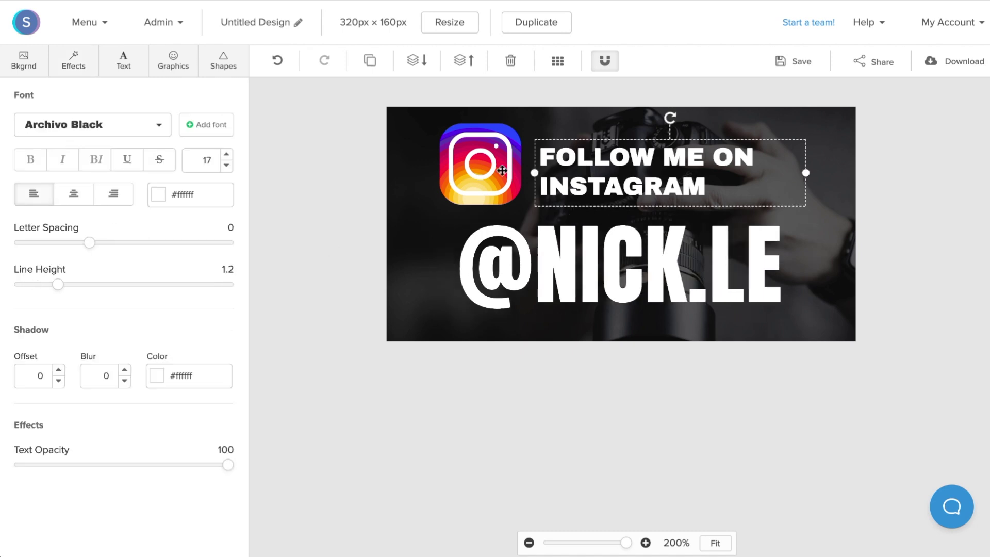
left_click(501, 170)
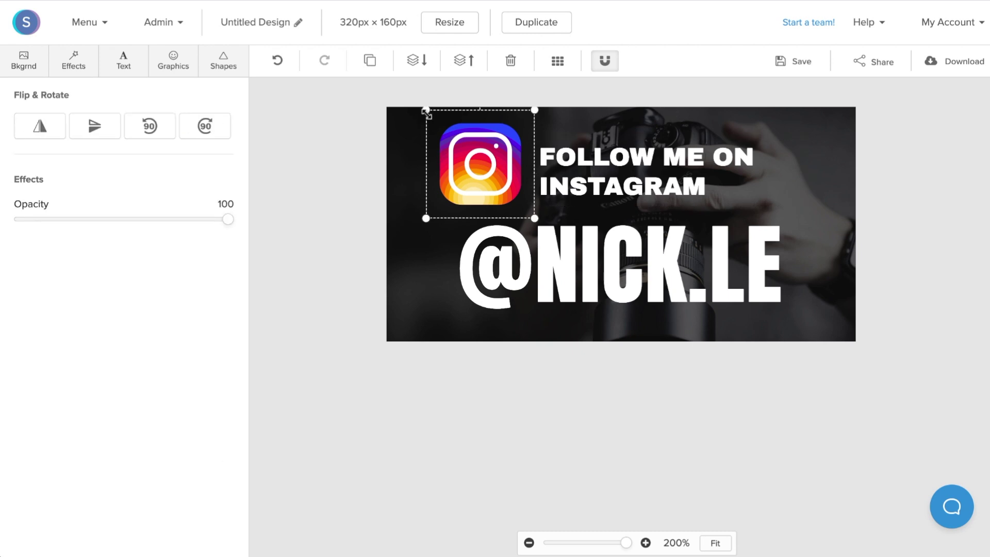
left_click_drag(427, 107, 453, 137)
key("ctrl+z")
key("ctrl+z")
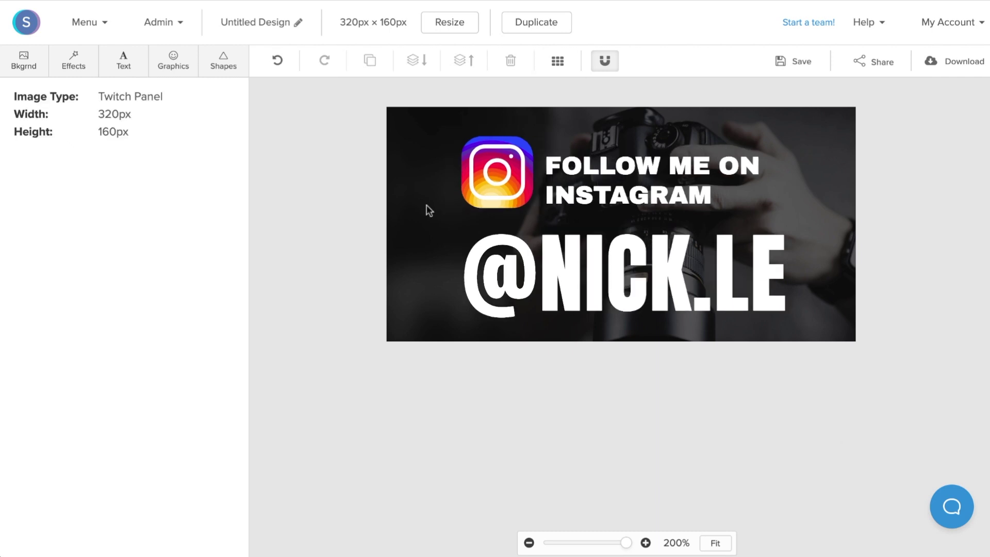
Rename the design to 'Twitch Panel IG' and save it to your graphics.
left_click(299, 25)
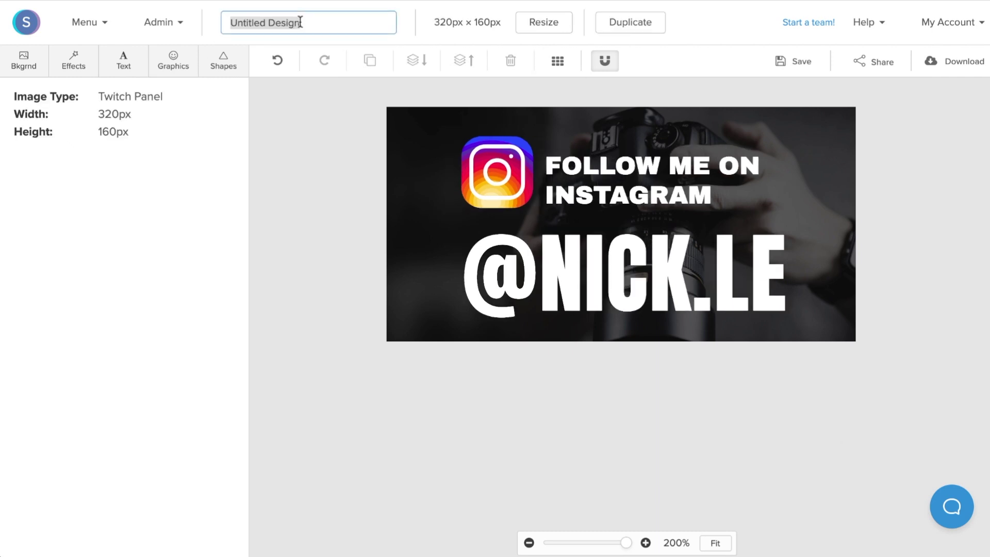
type("Twitch Panel IG")
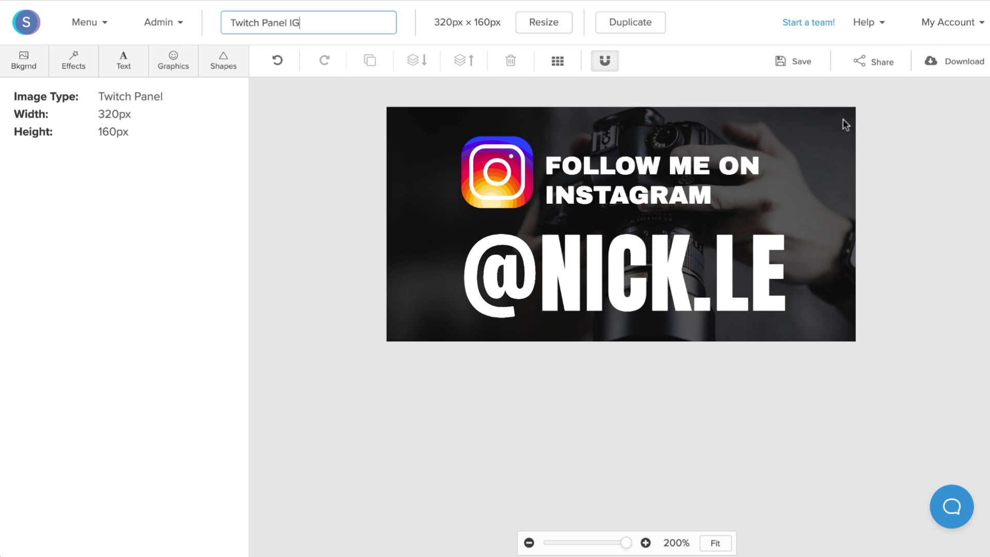
left_click(799, 70)
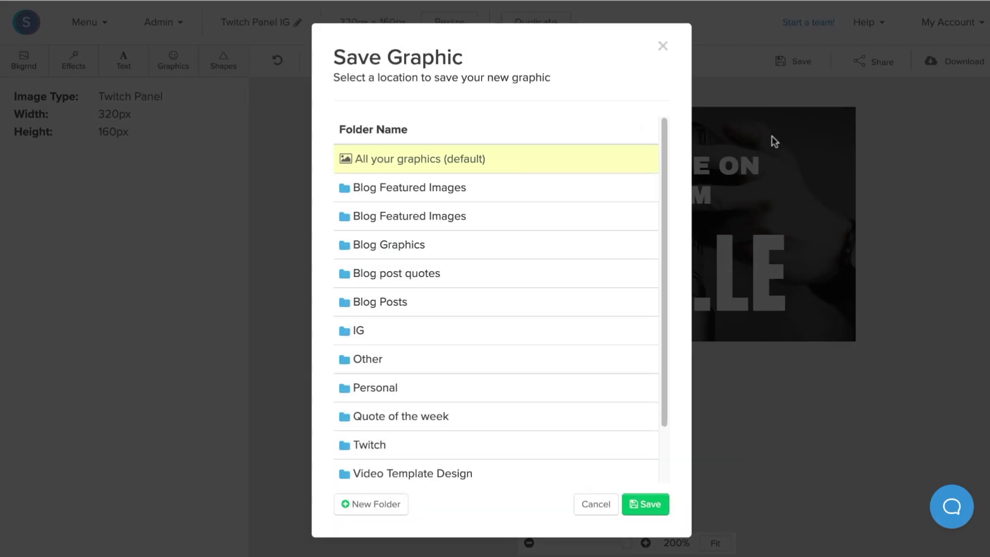
left_click(639, 507)
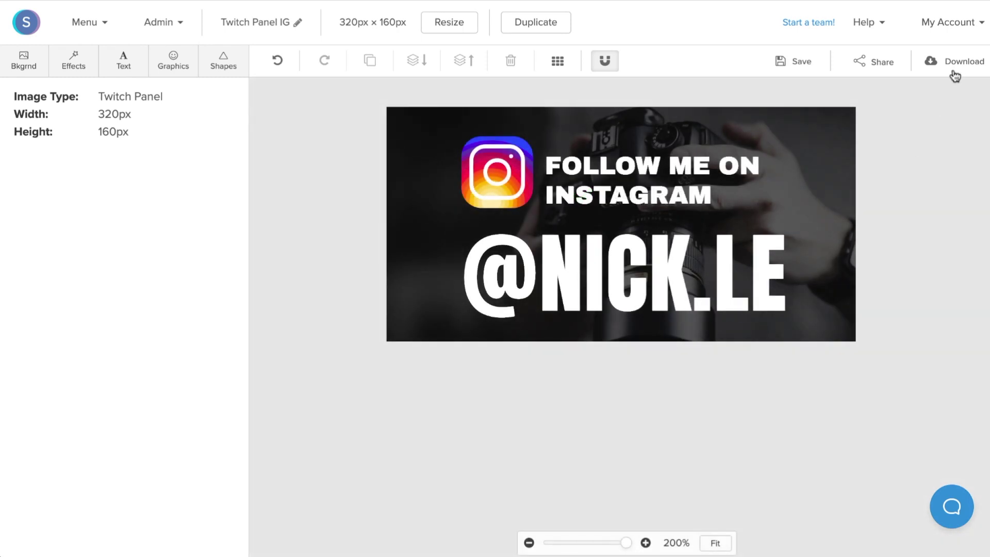
Download the panel as a Retina JPG (2x size) to the Desktop.
left_click(955, 72)
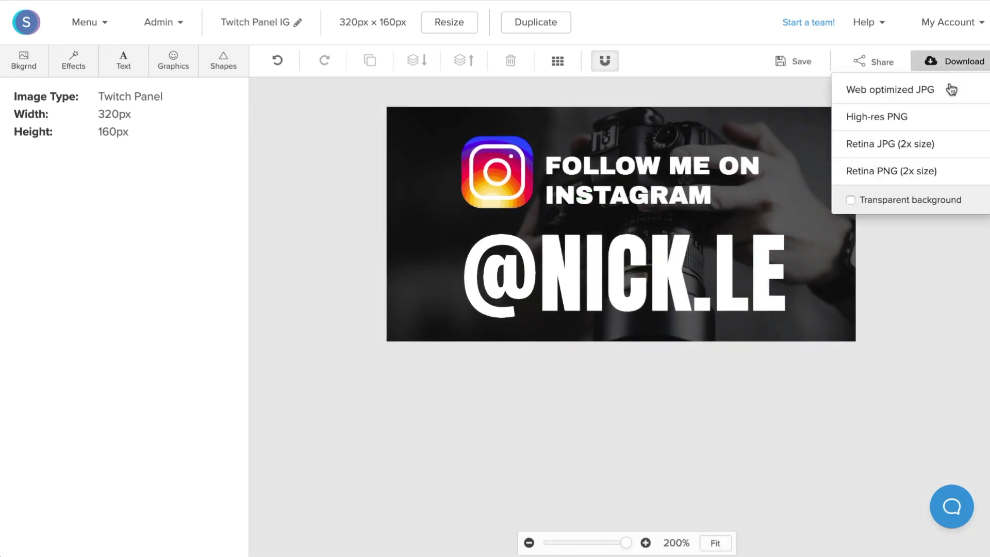
left_click(925, 142)
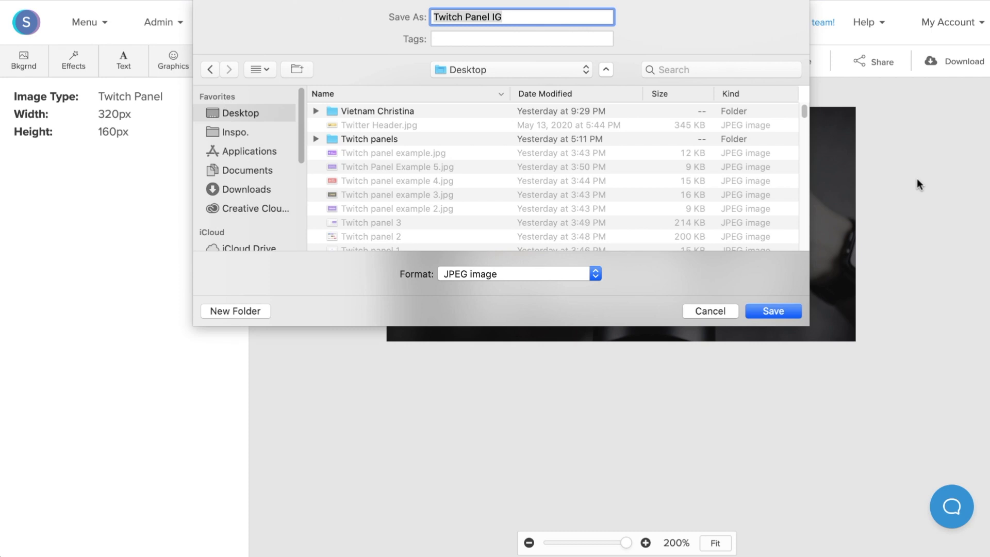
left_click(789, 310)
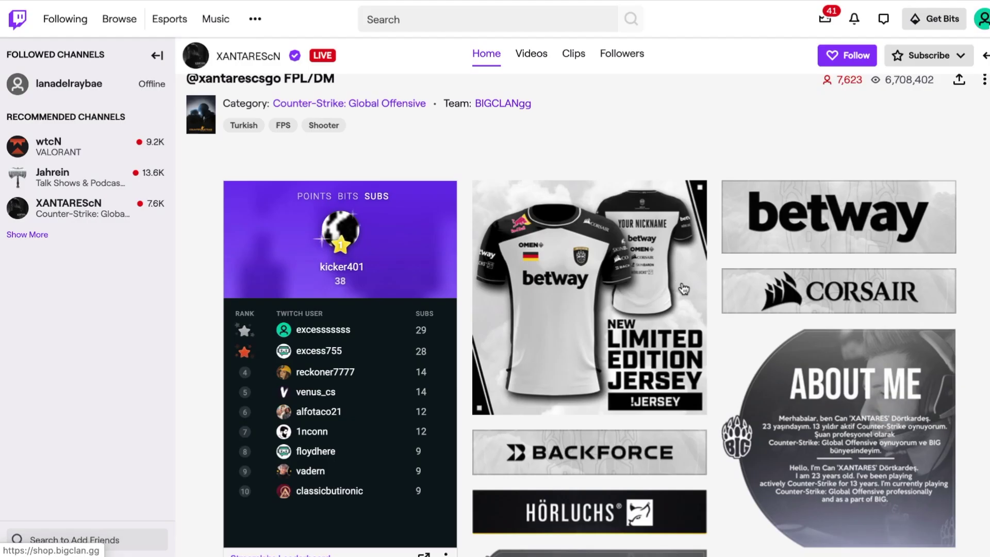
scroll(686, 298, "down", 3)
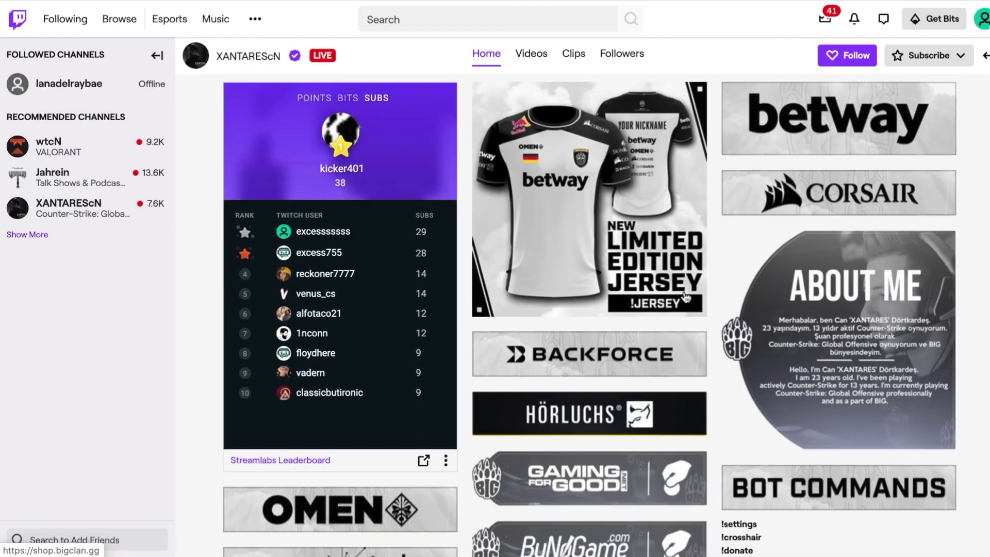
scroll(691, 376, "down", 2)
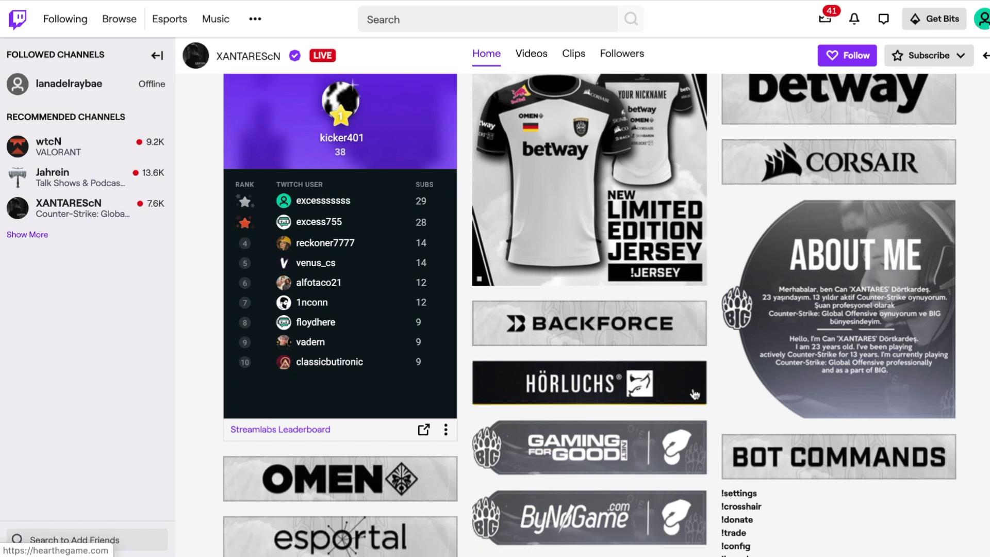
scroll(695, 394, "down", 2)
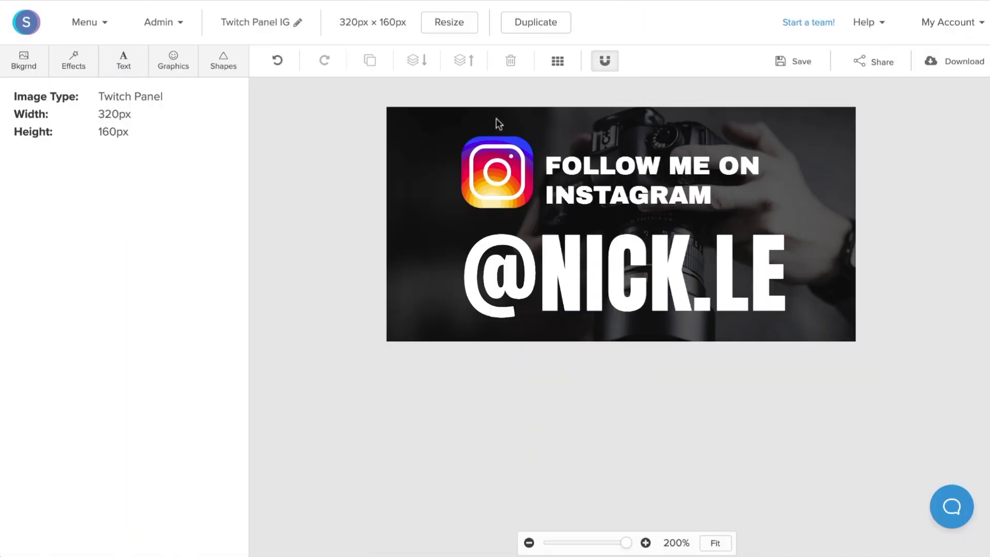
Resize the design to a custom 320 × 320 px, overriding the current graphic.
left_click(448, 26)
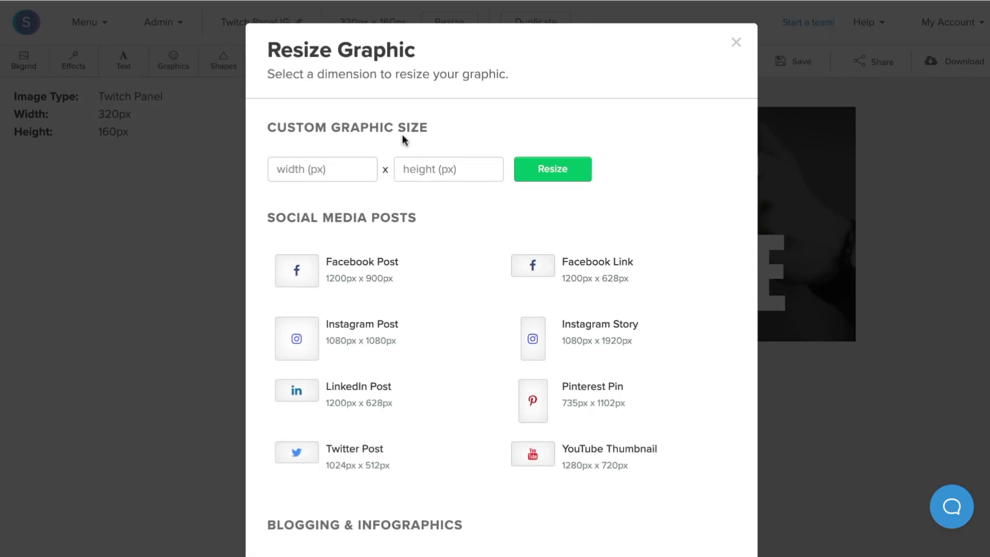
left_click(342, 173)
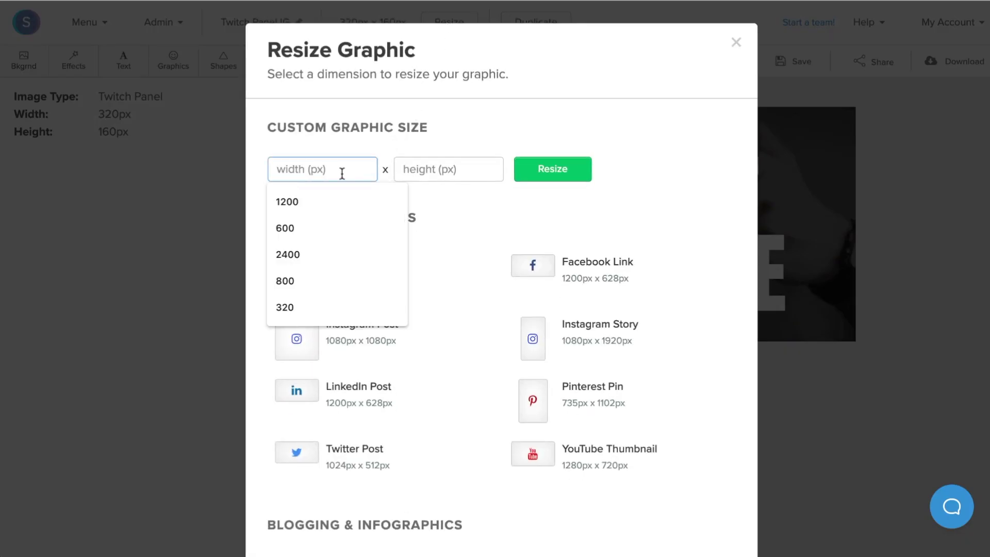
type("320")
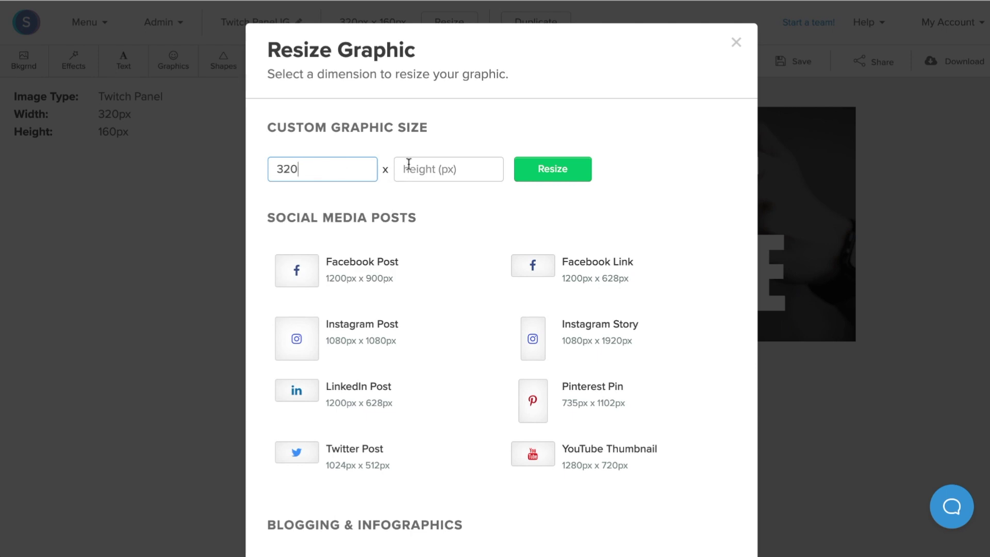
left_click(417, 168)
type("320")
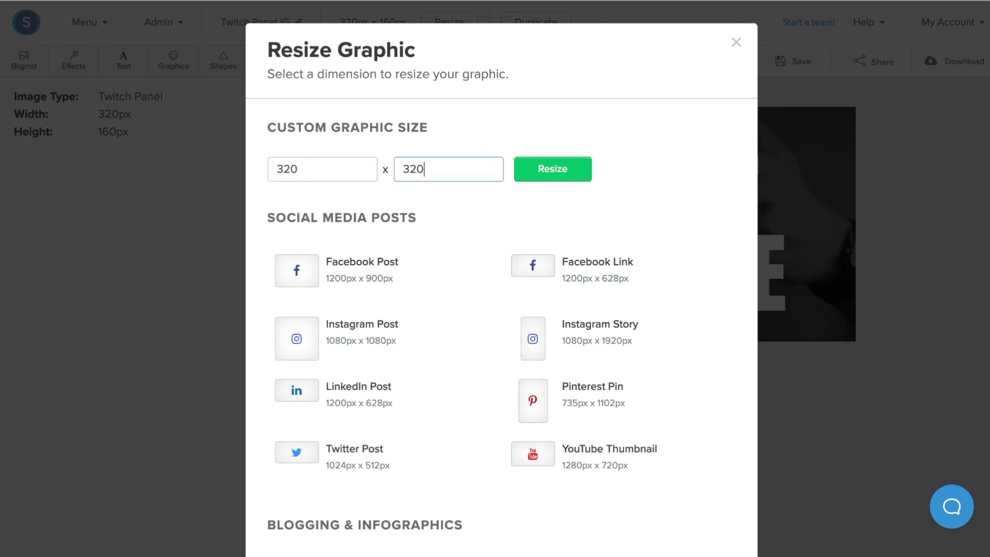
left_click(540, 169)
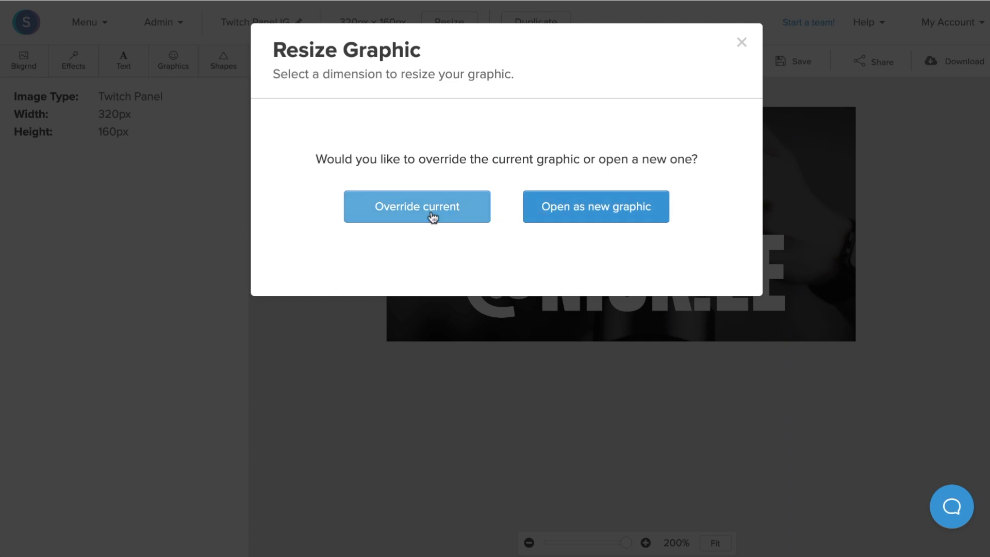
left_click(431, 212)
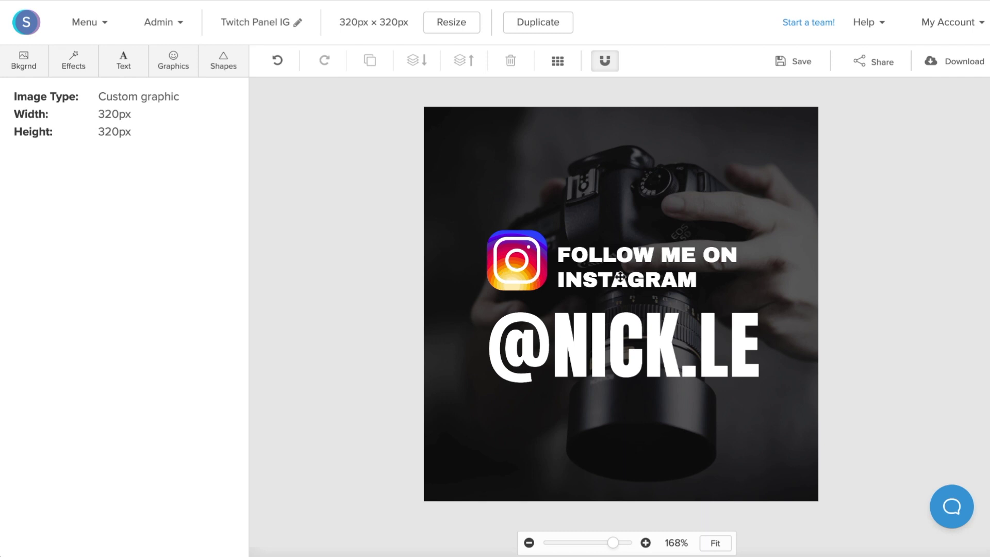
left_click(616, 342)
left_click(616, 343)
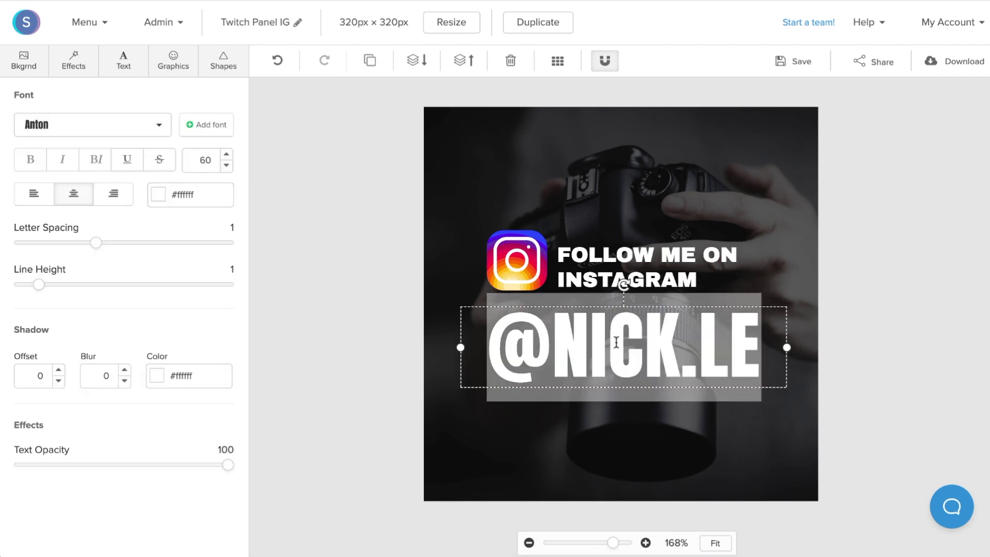
type("ABOUT")
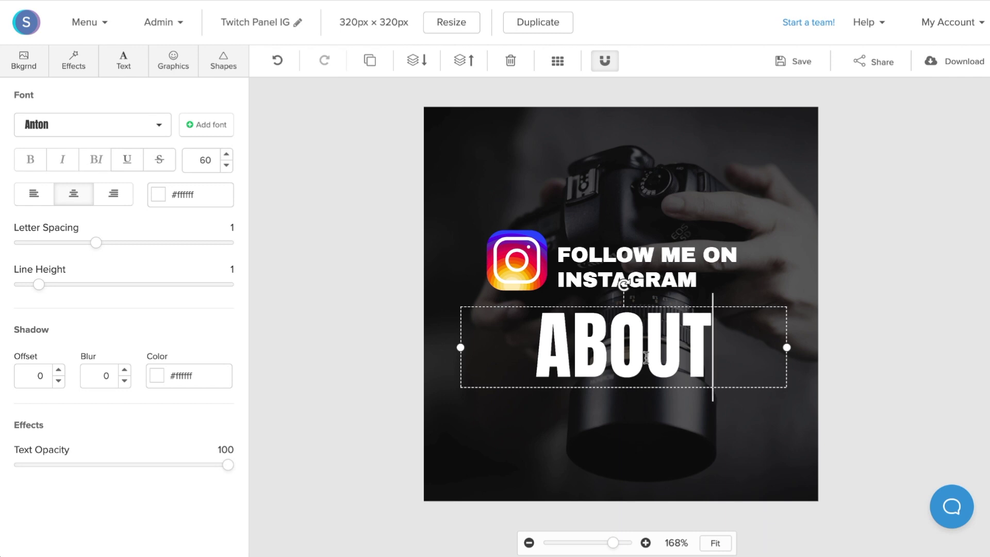
key("Escape")
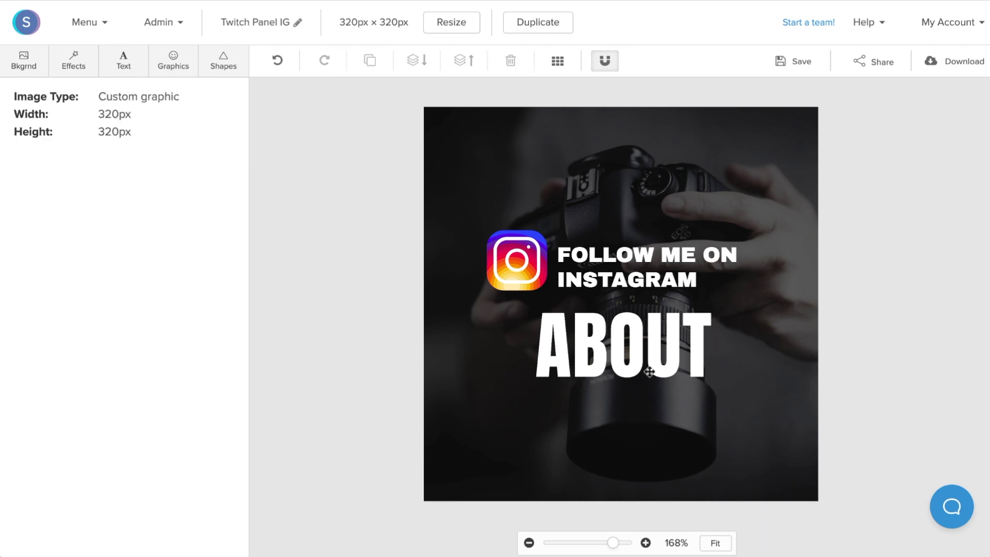
Move ABOUT to the top of the panel and delete the Instagram logo.
left_click_drag(649, 370, 647, 188)
left_click(503, 269)
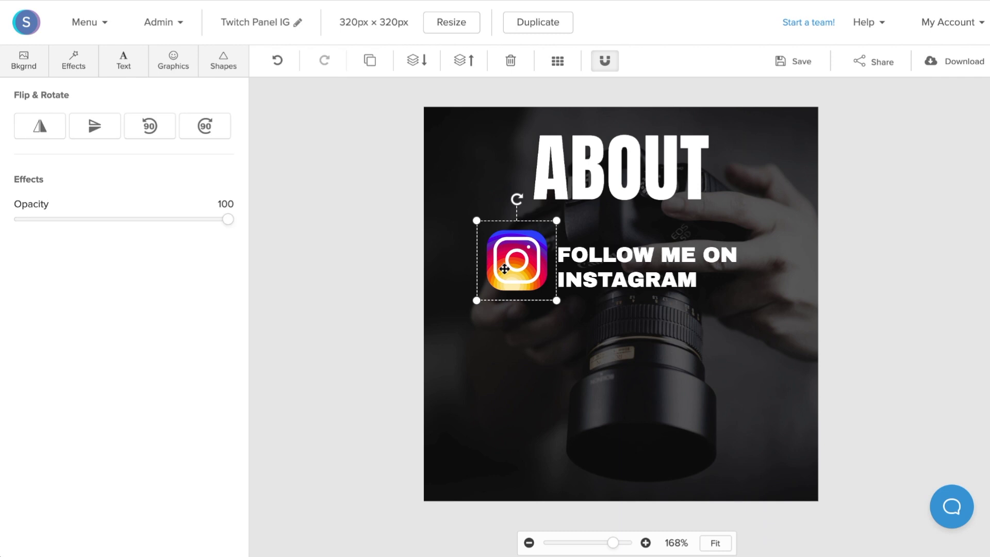
left_click(511, 60)
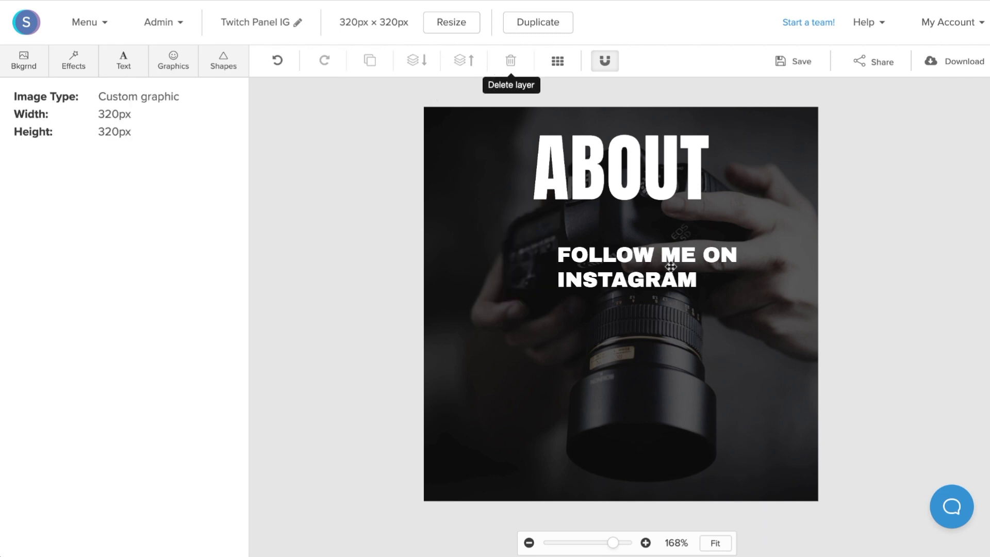
Replace the FOLLOW ME ON INSTAGRAM text with the pasted bio paragraph, centre-aligned.
double_click(670, 266)
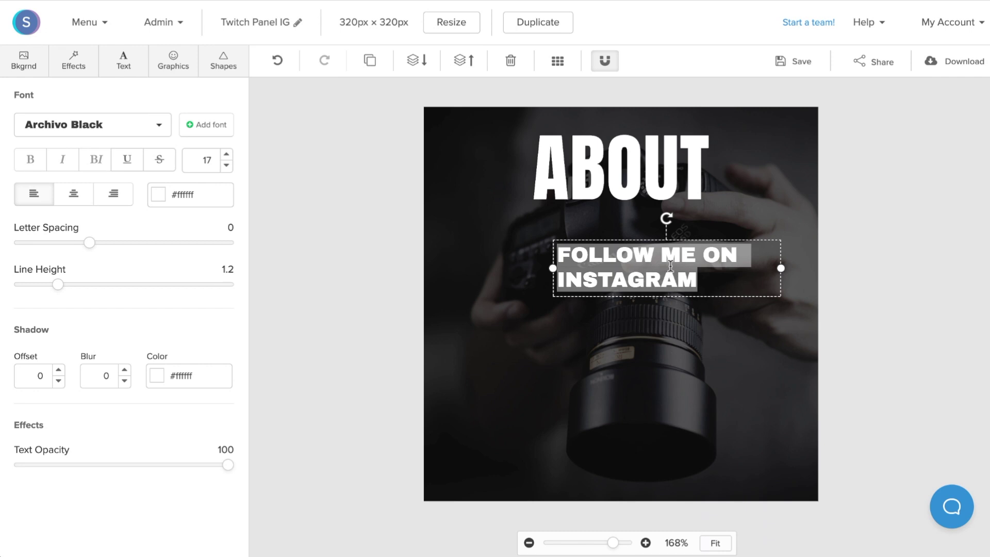
type("Hello, my name is Nick Le! I play Pac Man & Tetris. I live in Canada and I’m playing pro! I am apart of team ARCADE.")
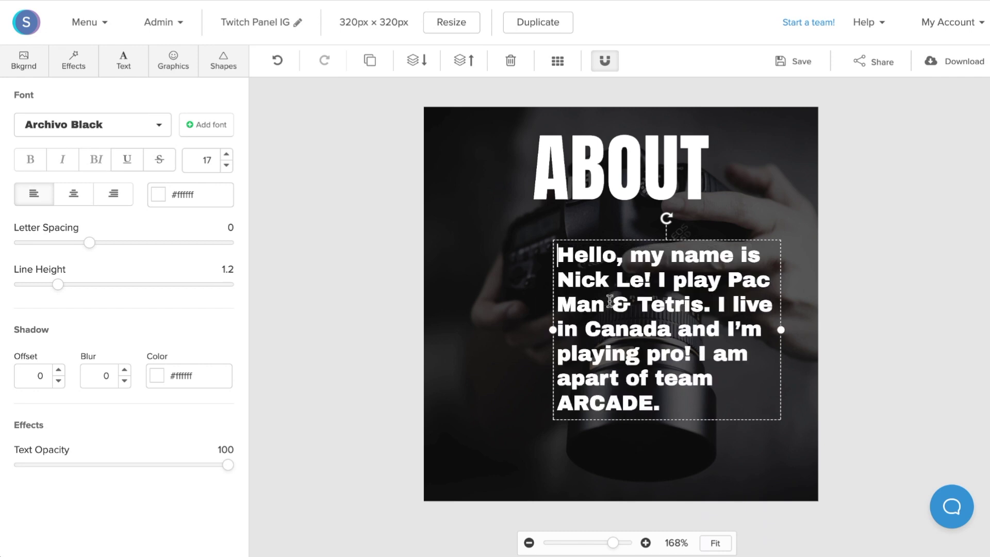
left_click(80, 202)
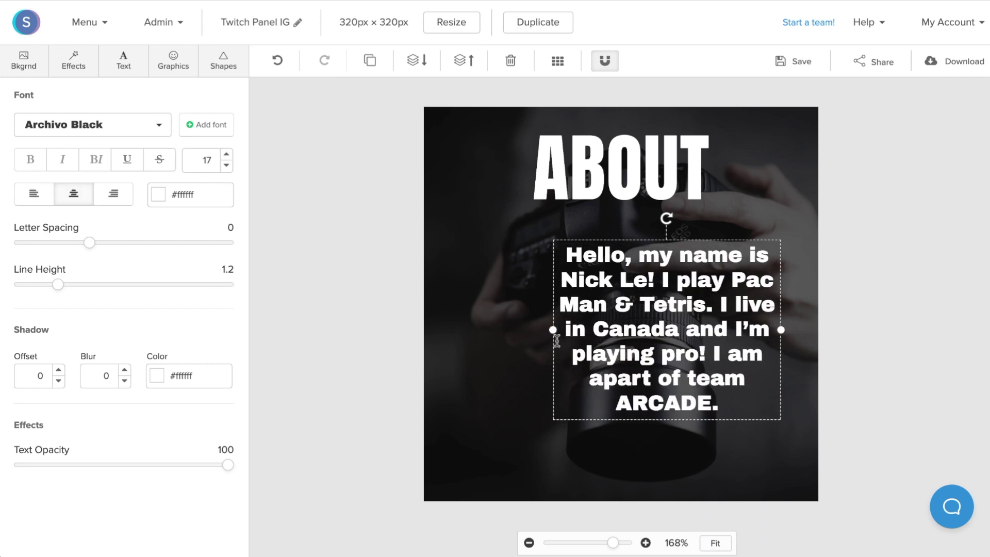
Widen the bio text box and move the paragraph up just below ABOUT.
left_click_drag(552, 330, 466, 329)
left_click(454, 330)
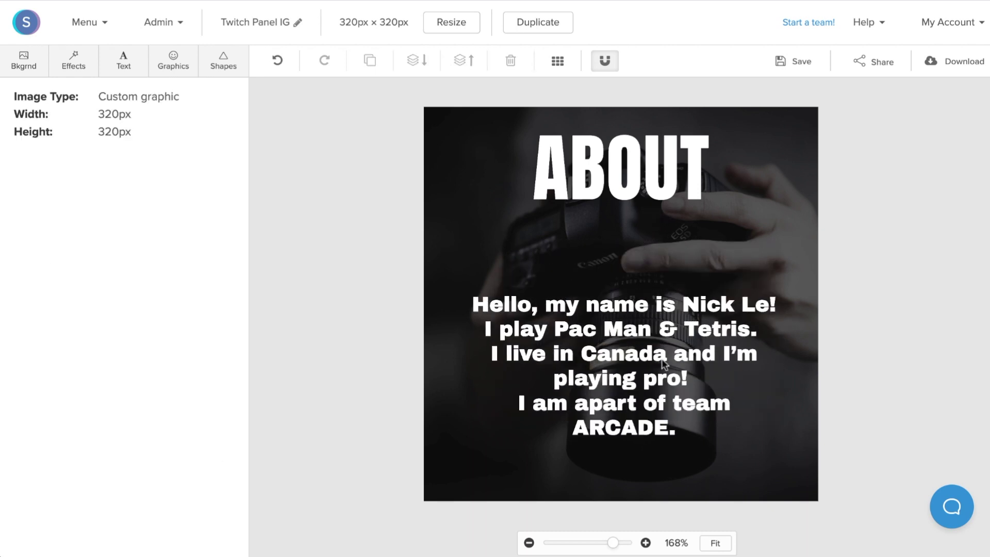
left_click(663, 362)
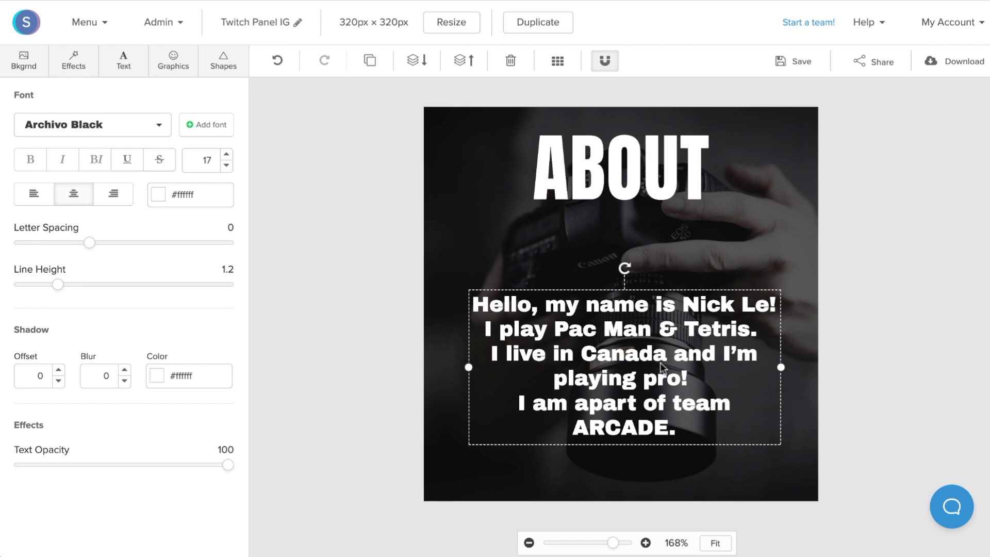
left_click_drag(660, 367, 661, 303)
left_click(652, 433)
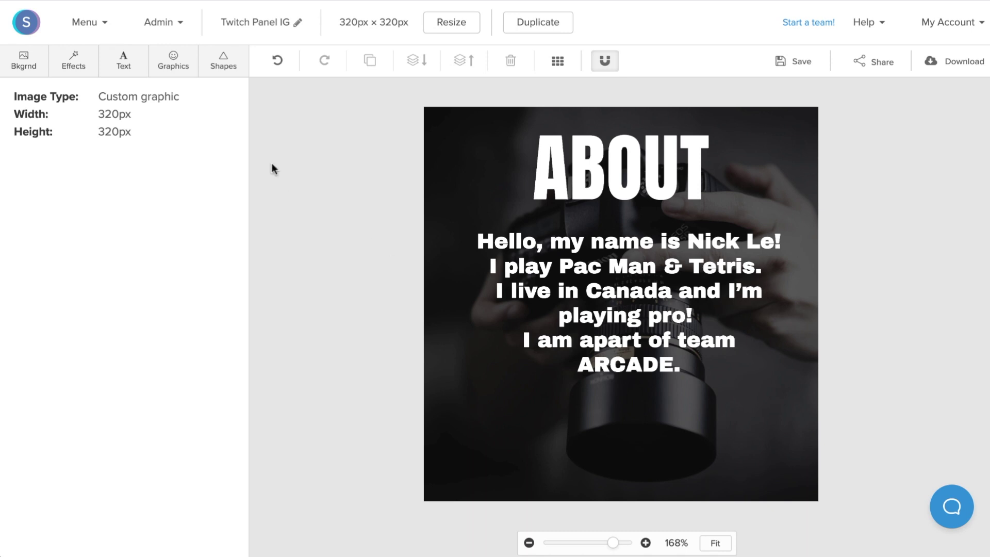
Add the creator's previously uploaded photo from Uploads to the canvas.
left_click(180, 69)
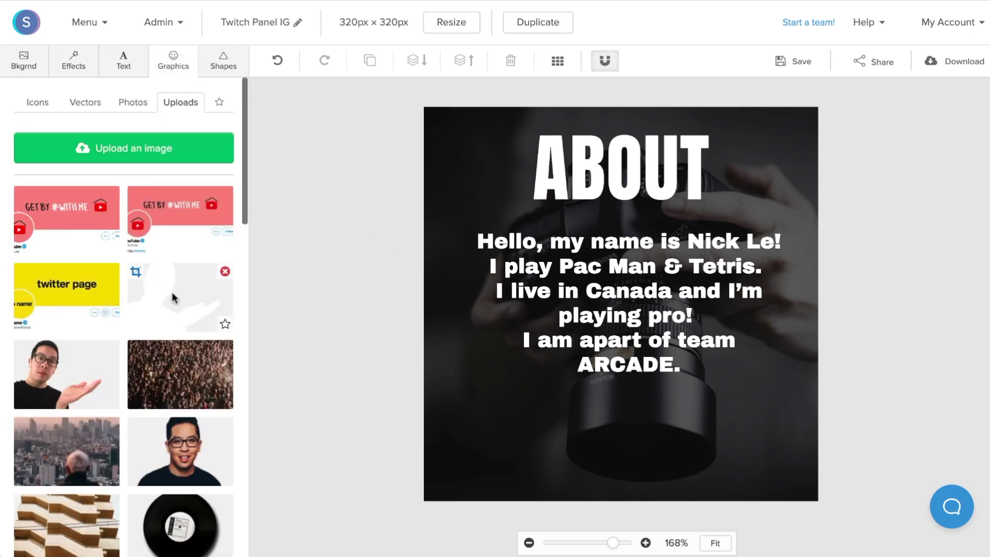
left_click(175, 150)
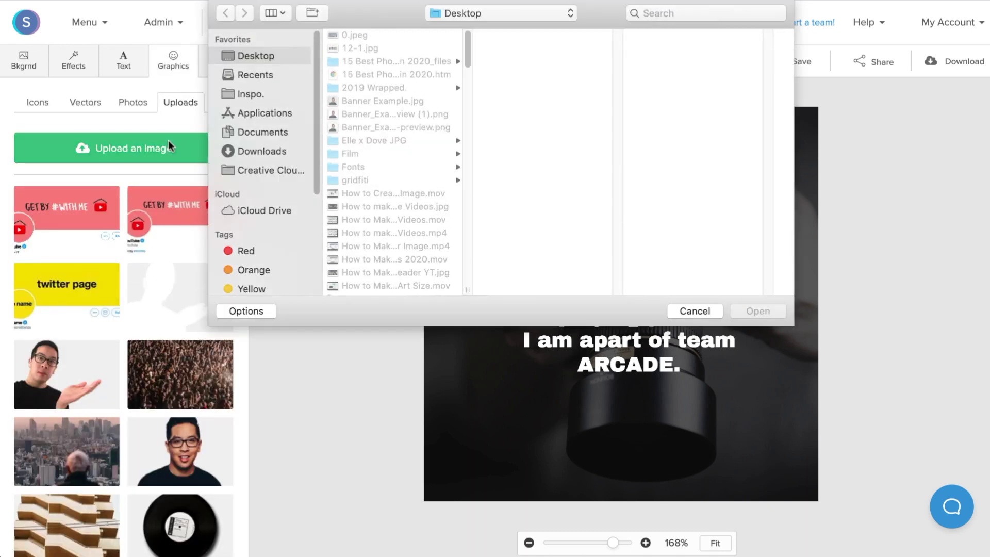
left_click(689, 312)
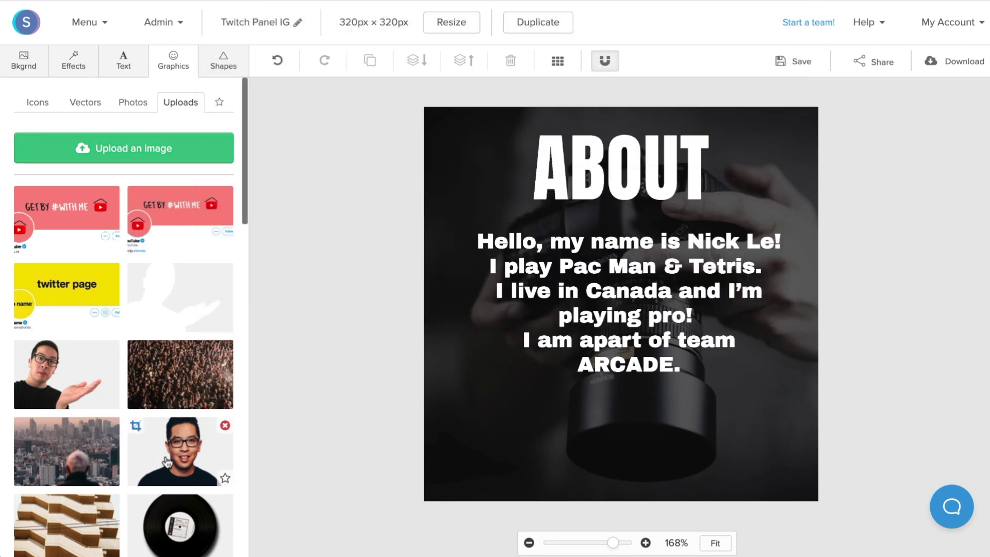
left_click(166, 460)
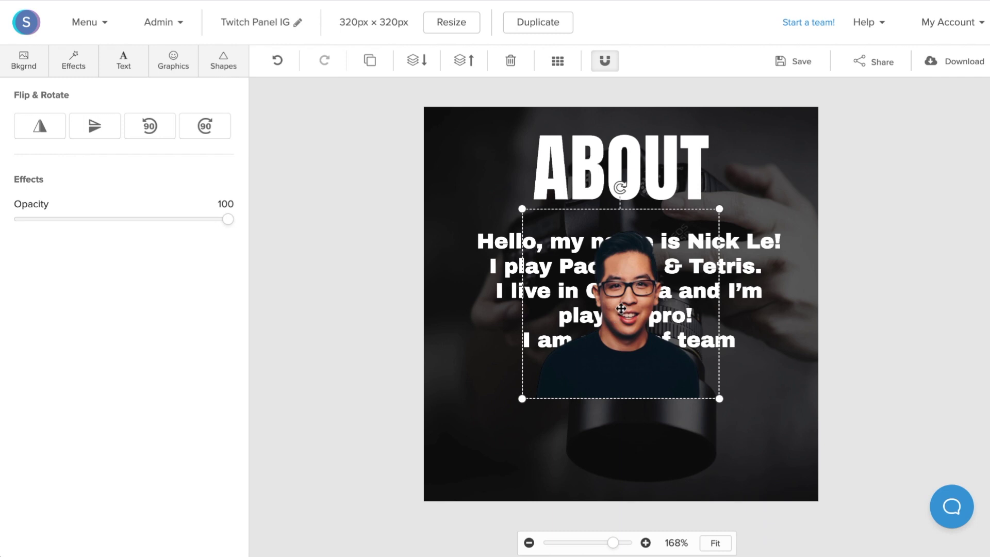
Shrink the creator's photo and centre it along the panel's bottom edge.
left_click_drag(621, 309, 617, 402)
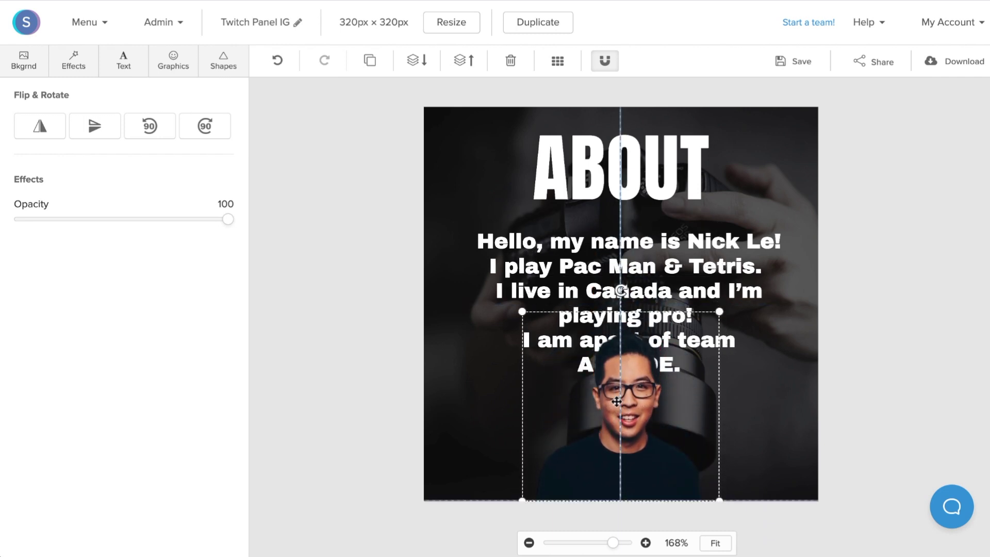
left_click_drag(719, 312, 647, 378)
left_click_drag(580, 466, 616, 465)
left_click(392, 366)
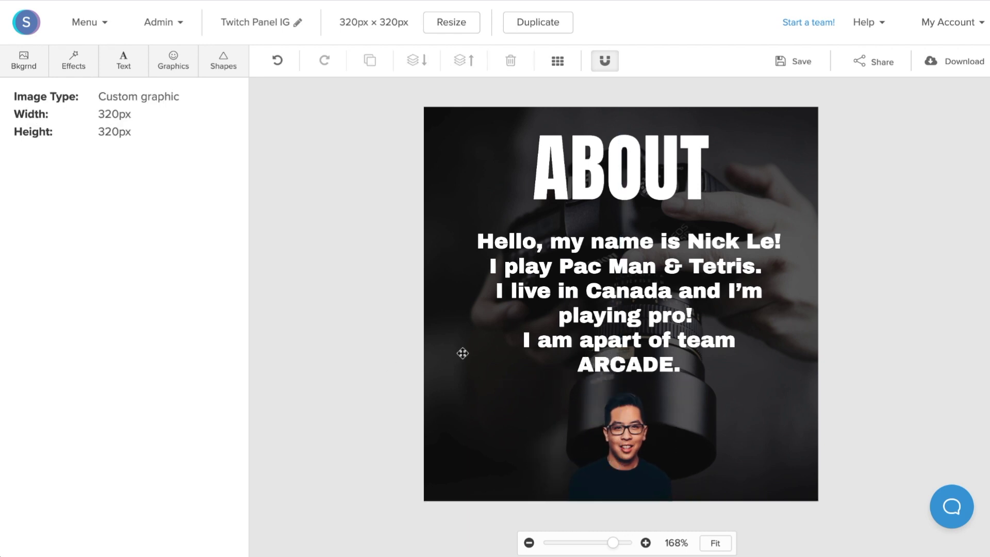
left_click(580, 335)
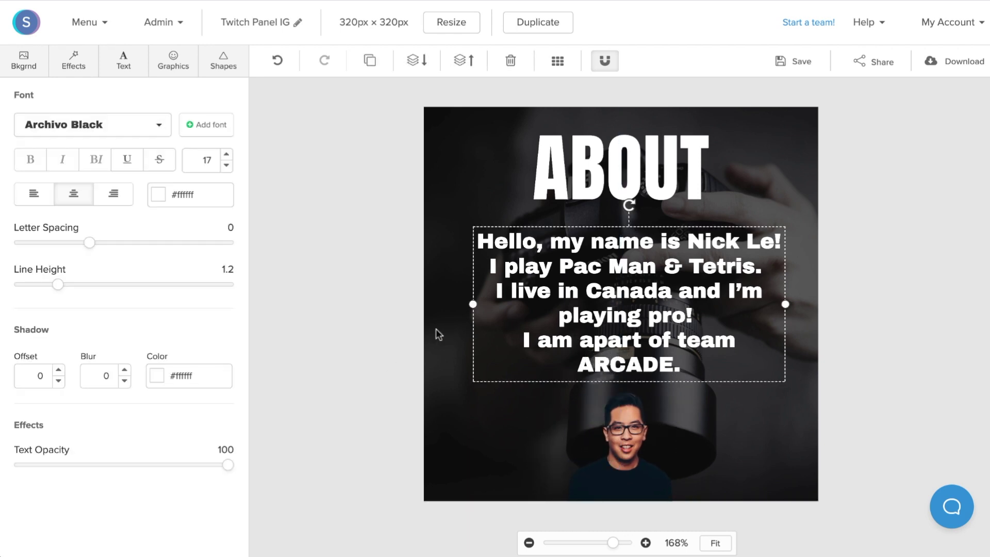
left_click(135, 132)
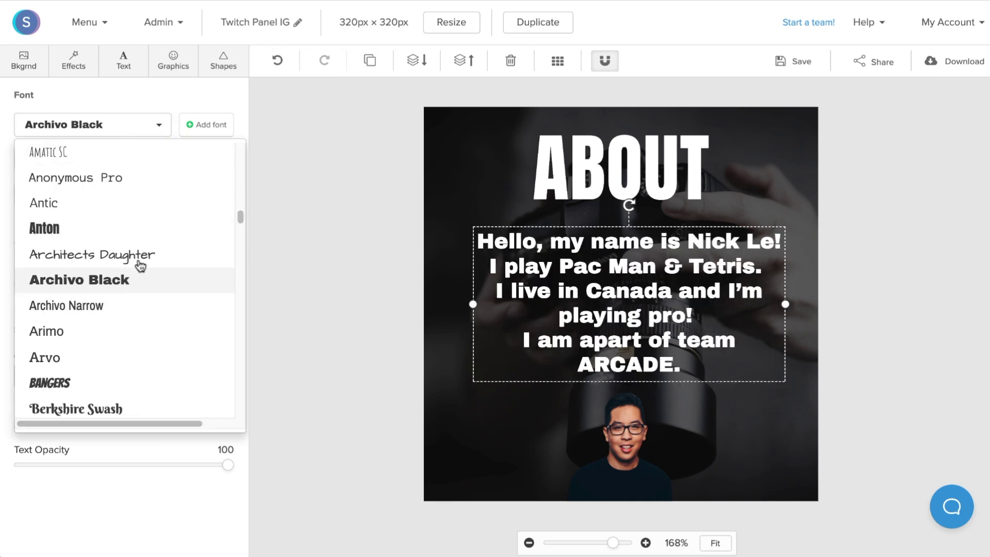
left_click(187, 109)
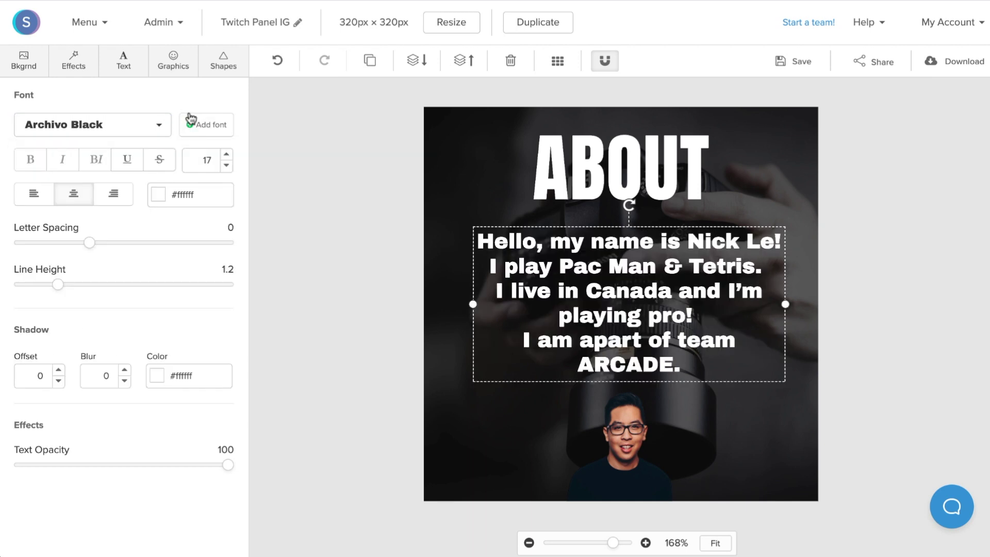
left_click(227, 154)
left_click(227, 165)
left_click(190, 194)
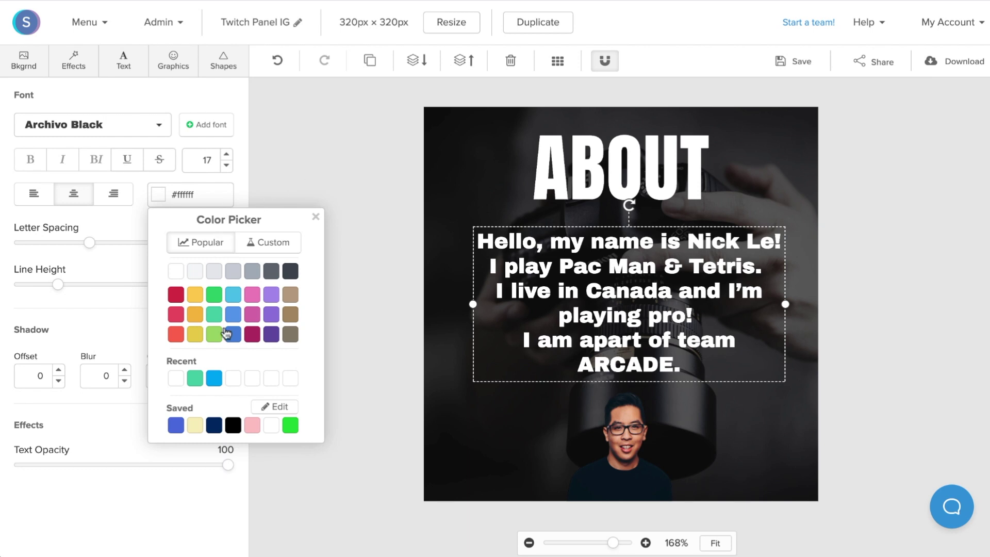
left_click(159, 194)
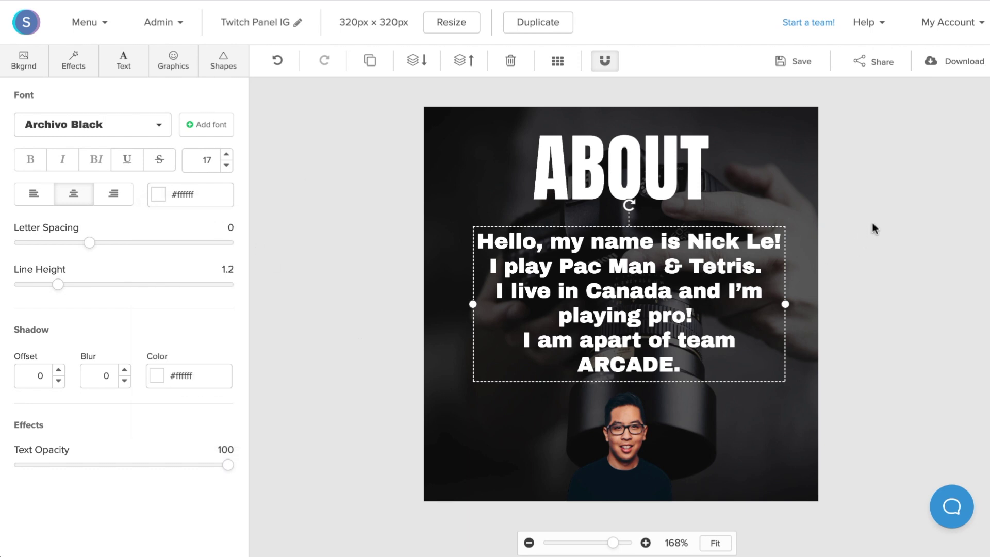
left_click(945, 71)
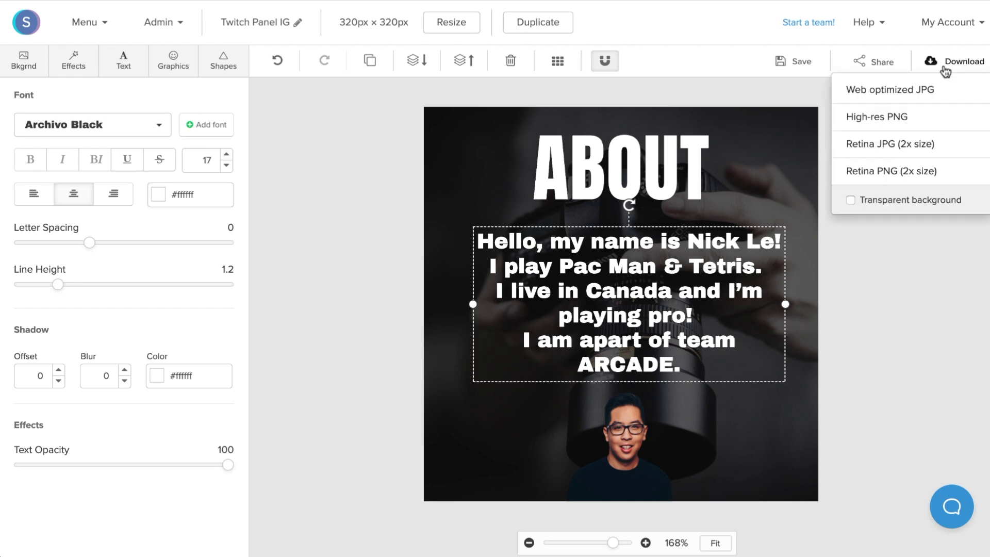
left_click(922, 146)
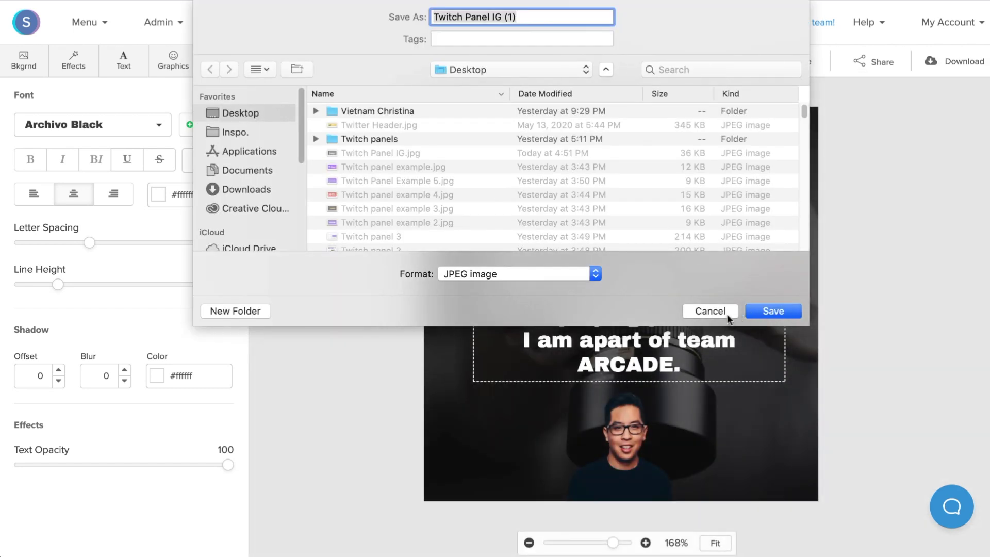
left_click(724, 311)
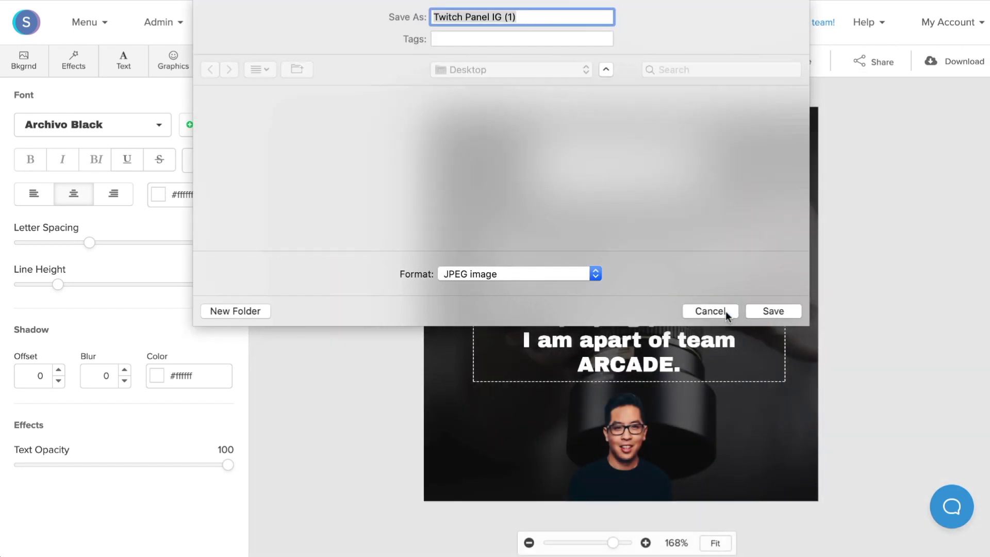